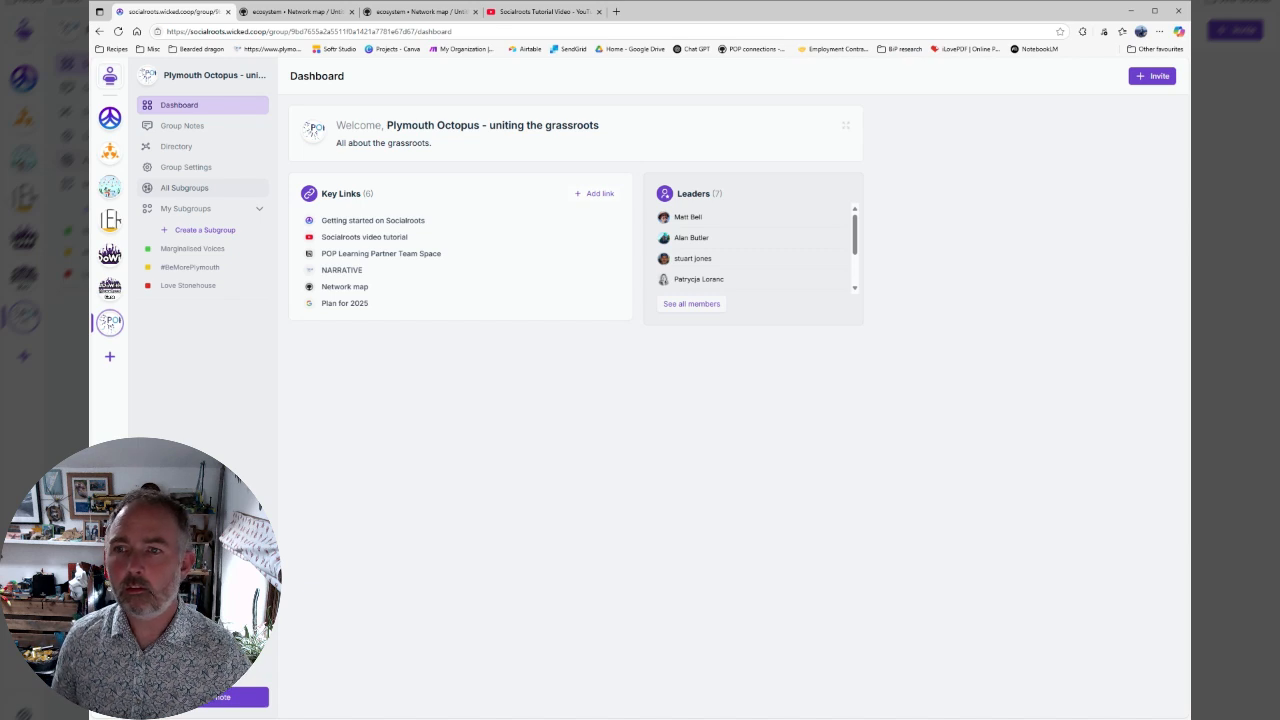
Read the "Commitment Pooling - Article" note in the Plymouth Octopus group notes, including its sender and recipient details, and close it
click(199, 131)
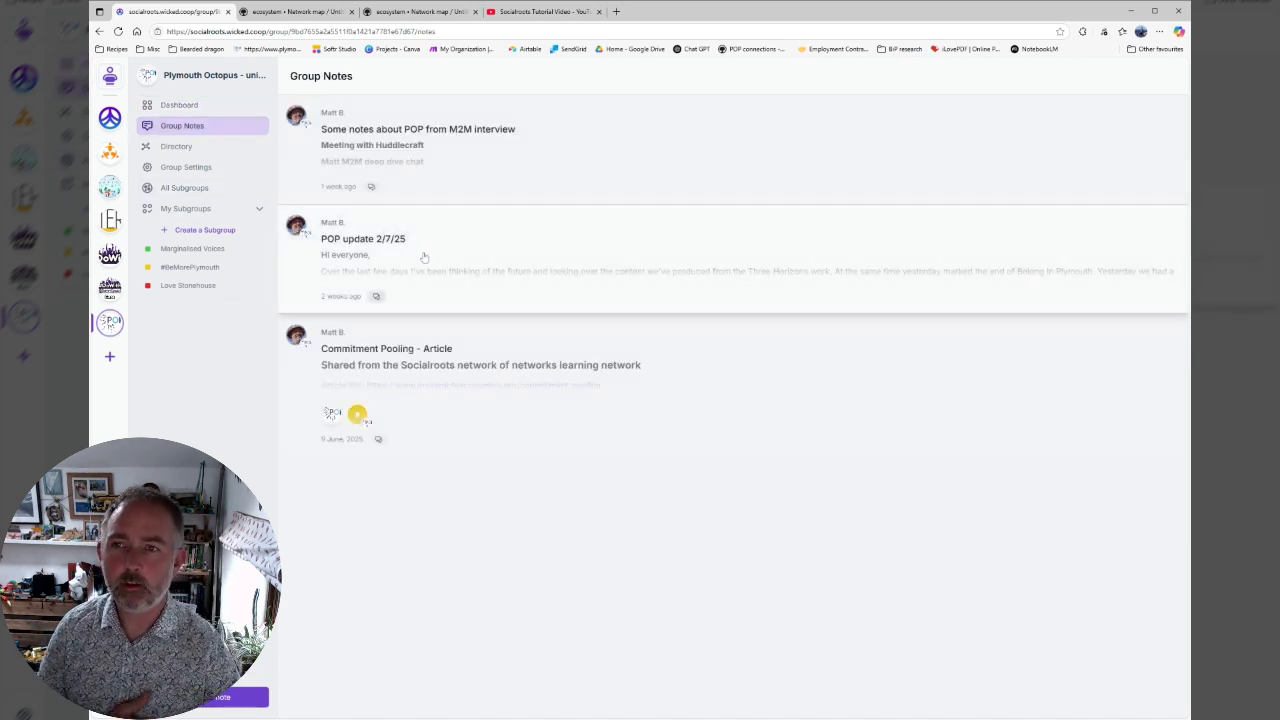
click(668, 395)
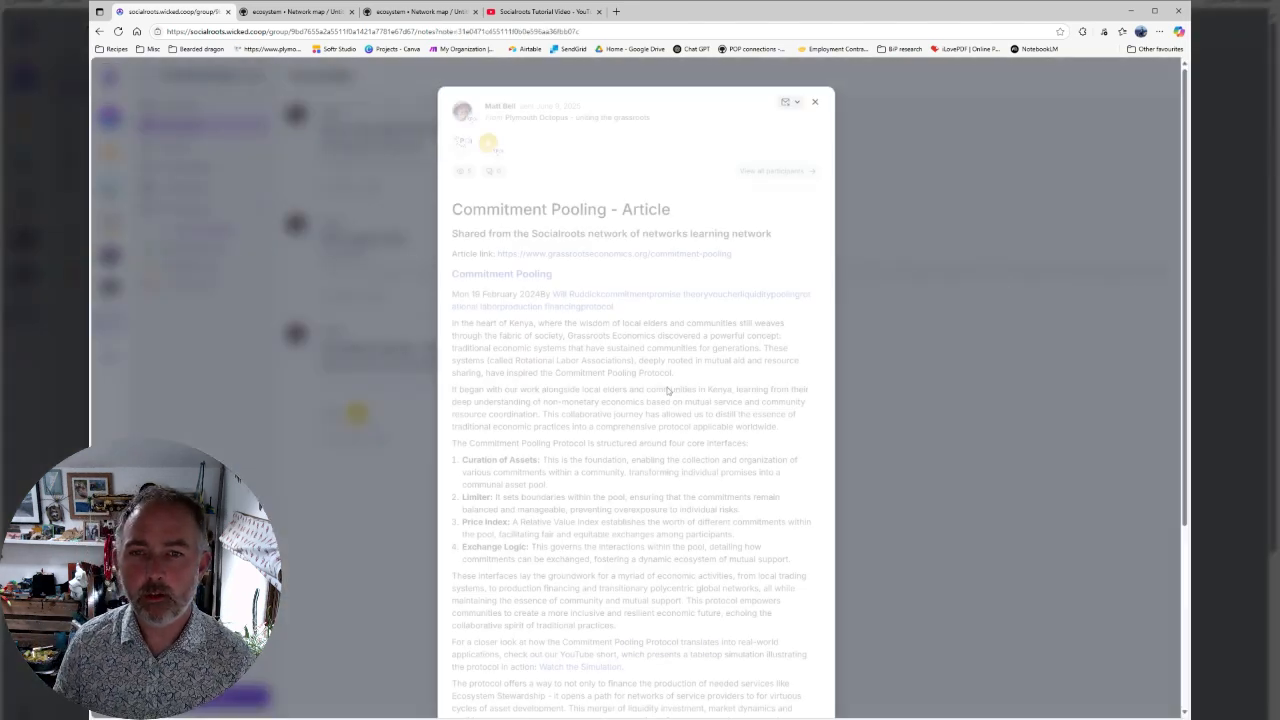
scroll(636, 400, down, 3)
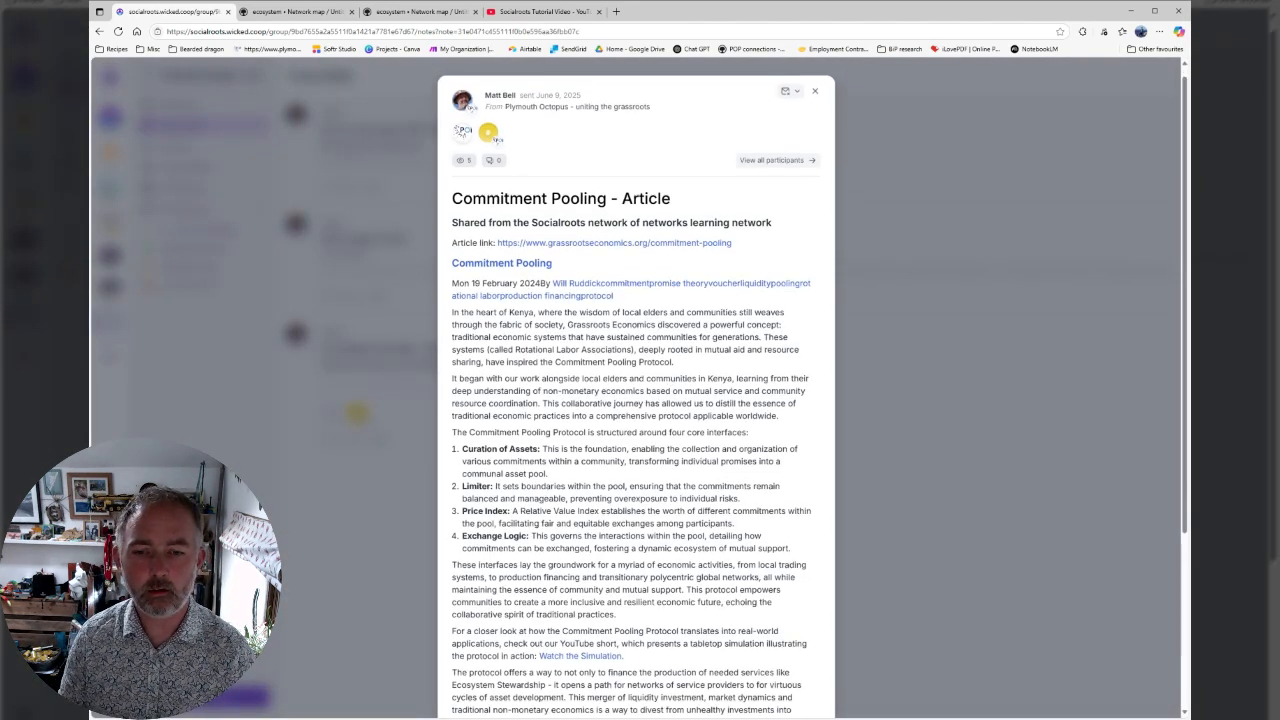
scroll(636, 400, up, 3)
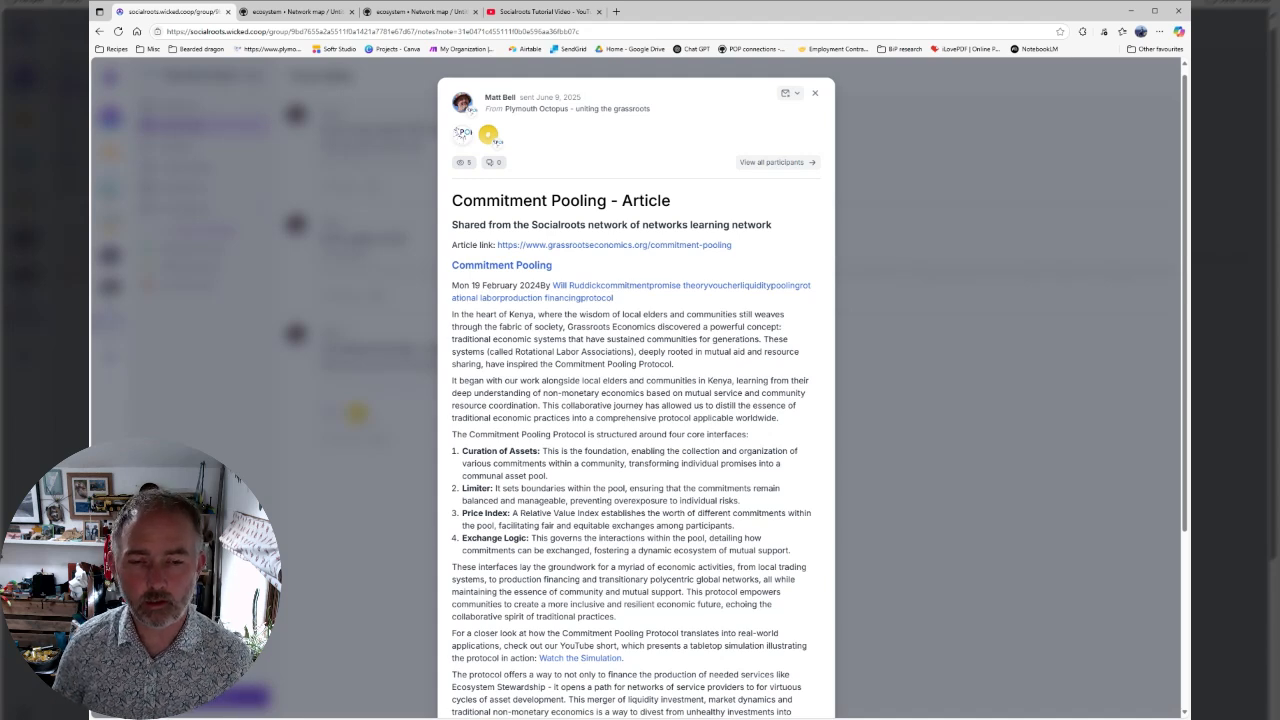
scroll(636, 400, up, 1)
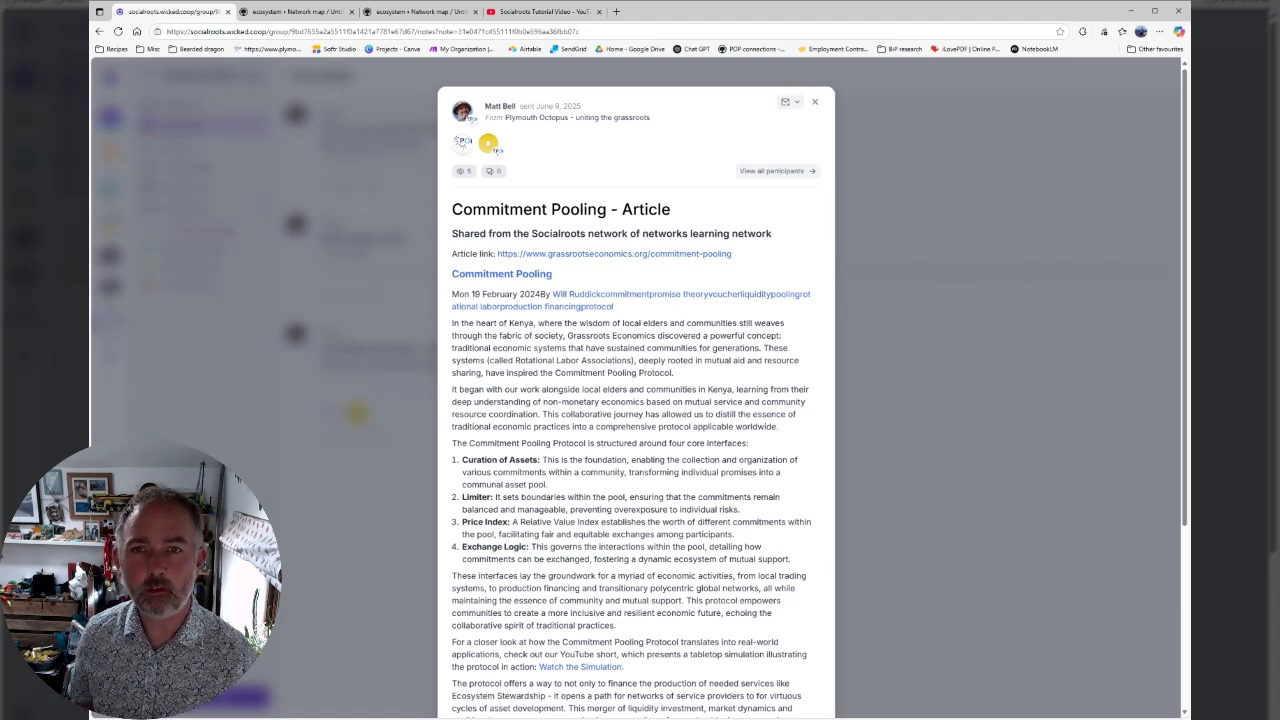
mouse_move(492, 147)
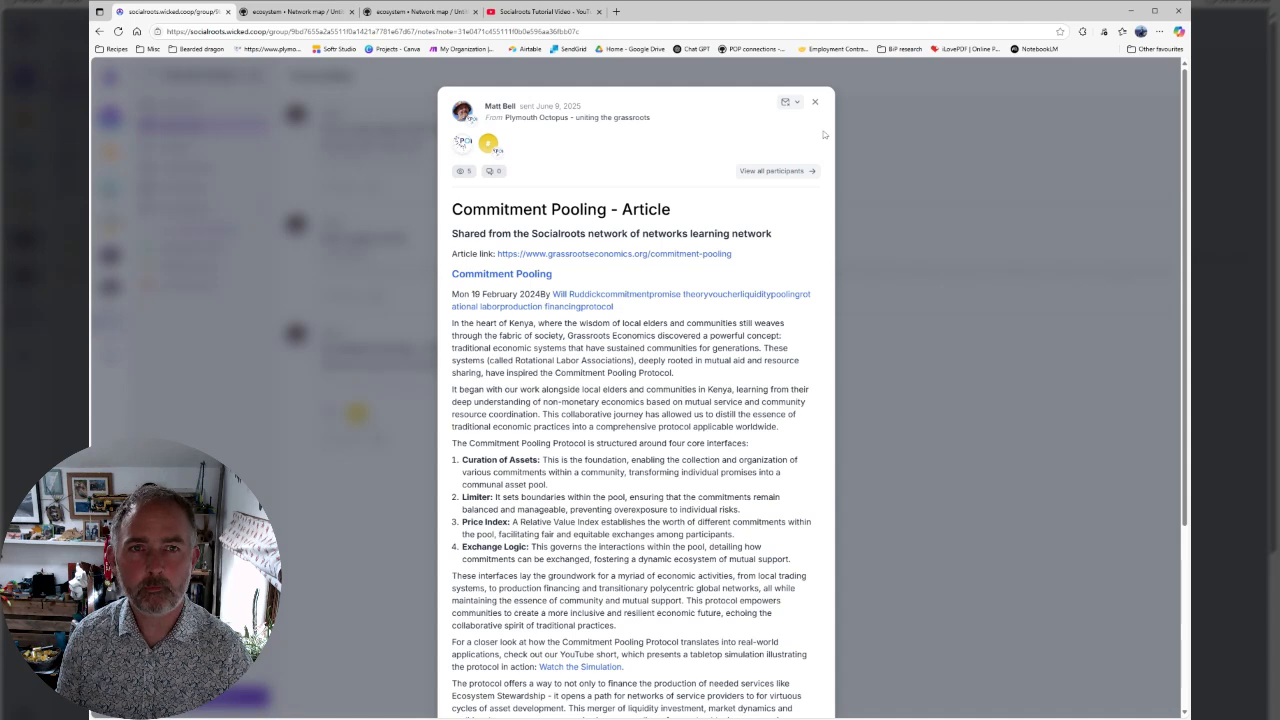
click(815, 101)
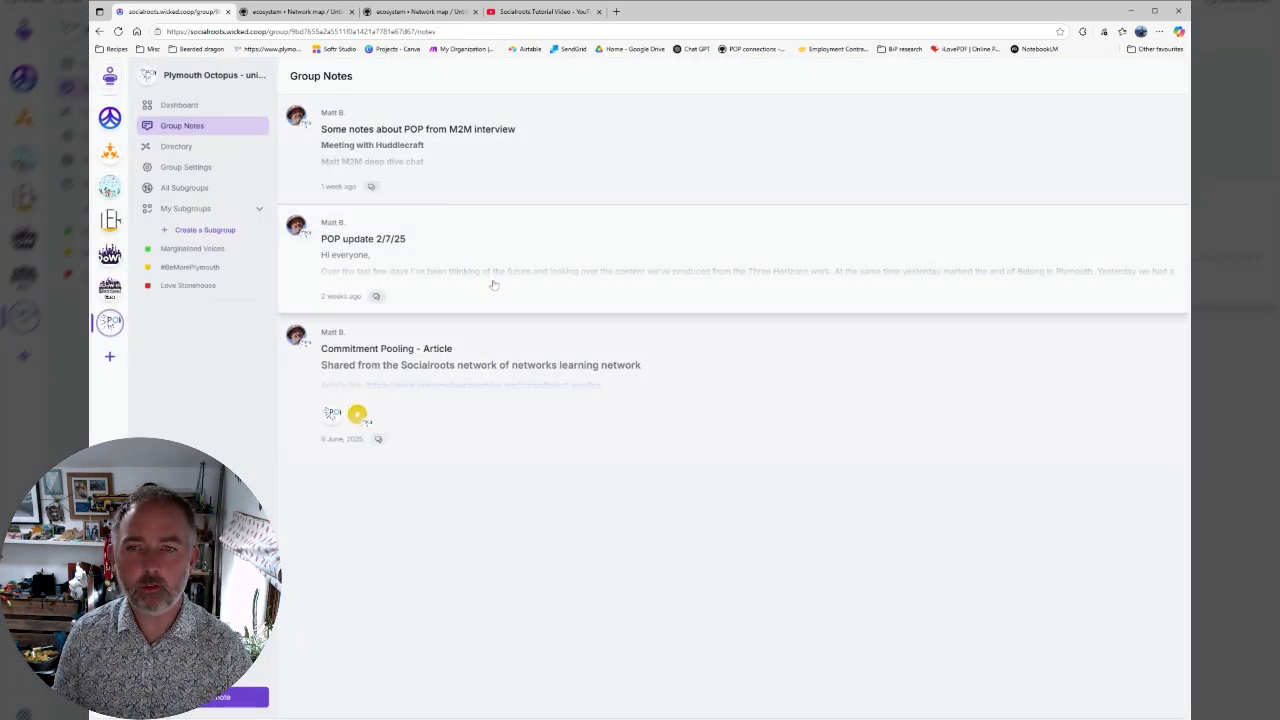
Read through the "POP update 2/7/25" note and the "Some notes about POP from M2M interview" note, closing each one
click(493, 283)
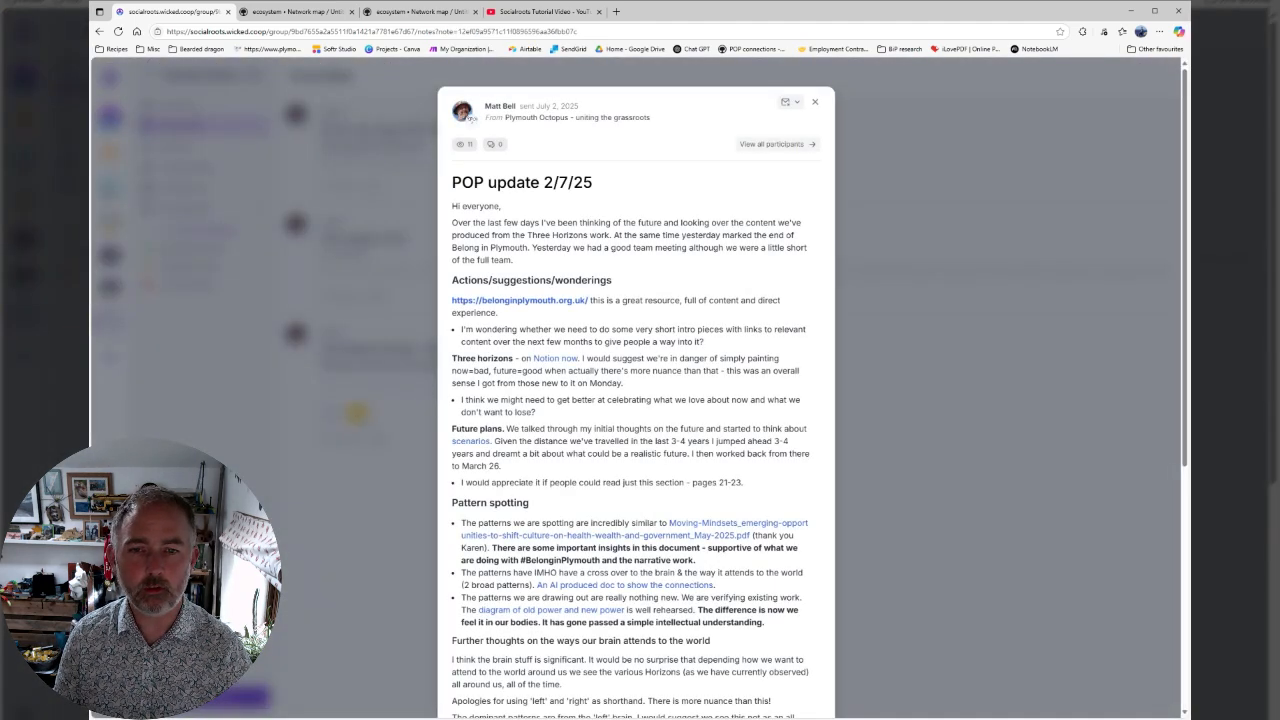
scroll(349, 384, down, 5)
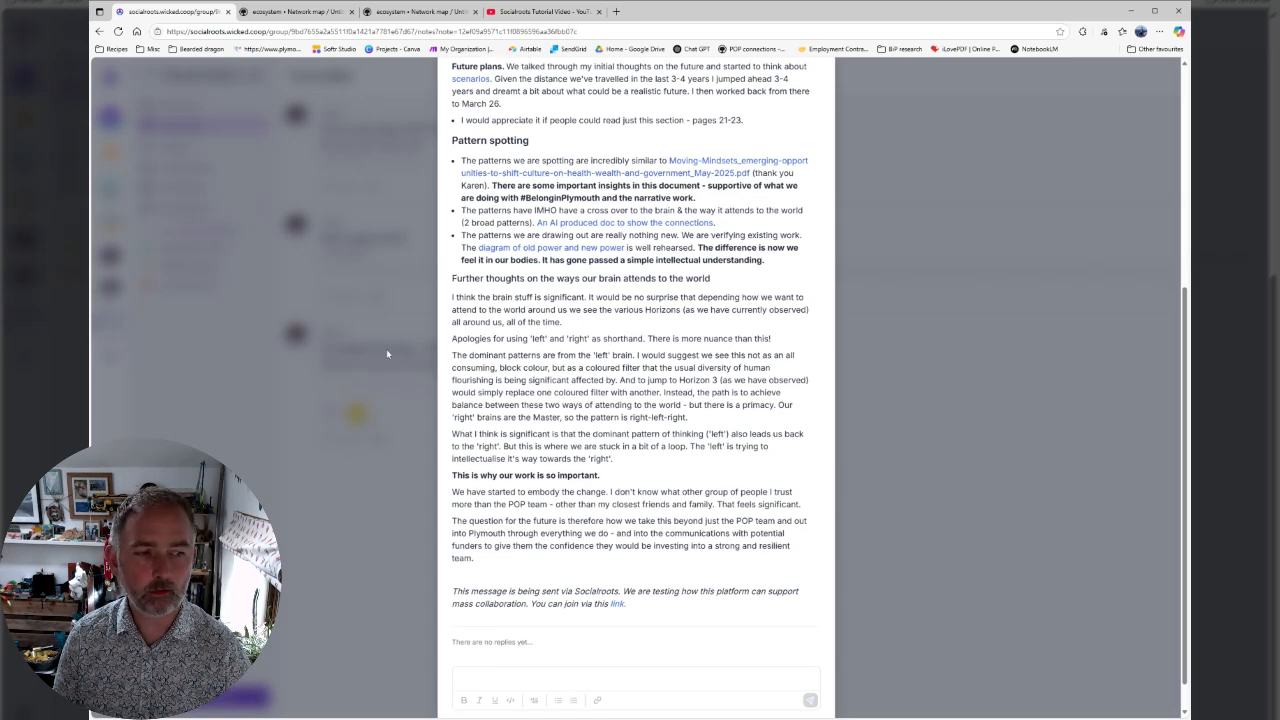
click(386, 349)
click(489, 167)
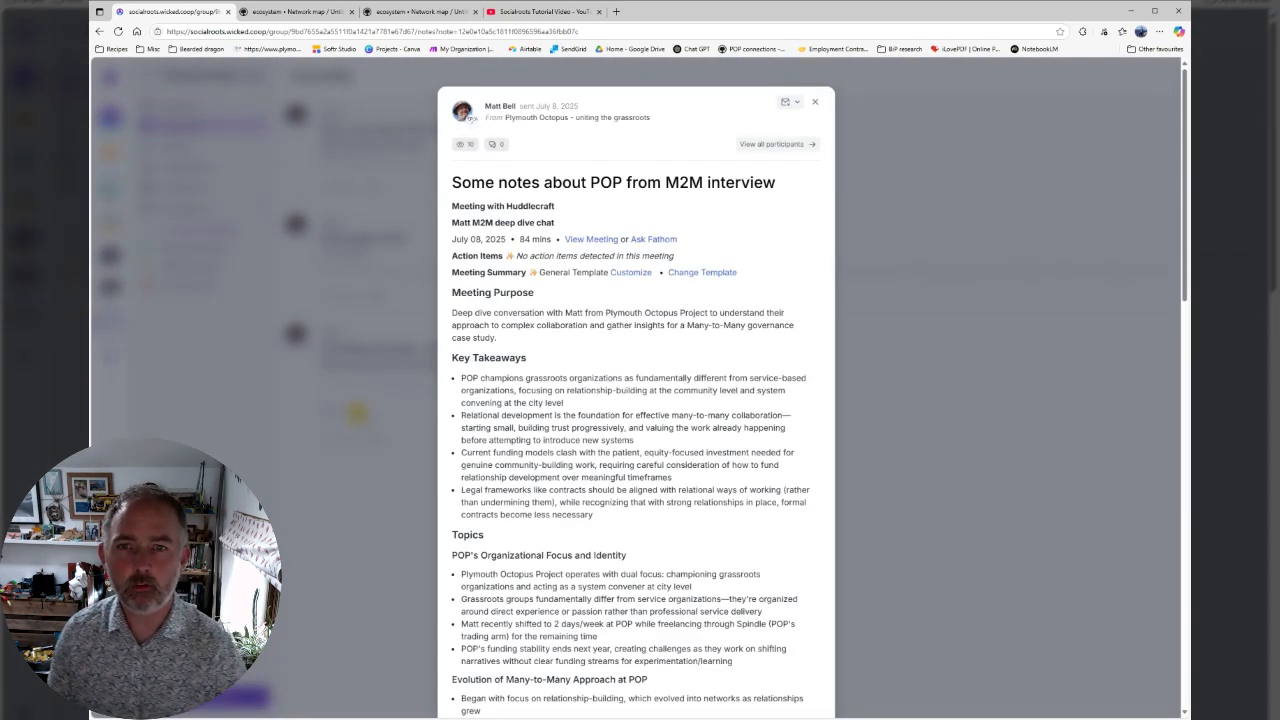
scroll(598, 293, down, 10)
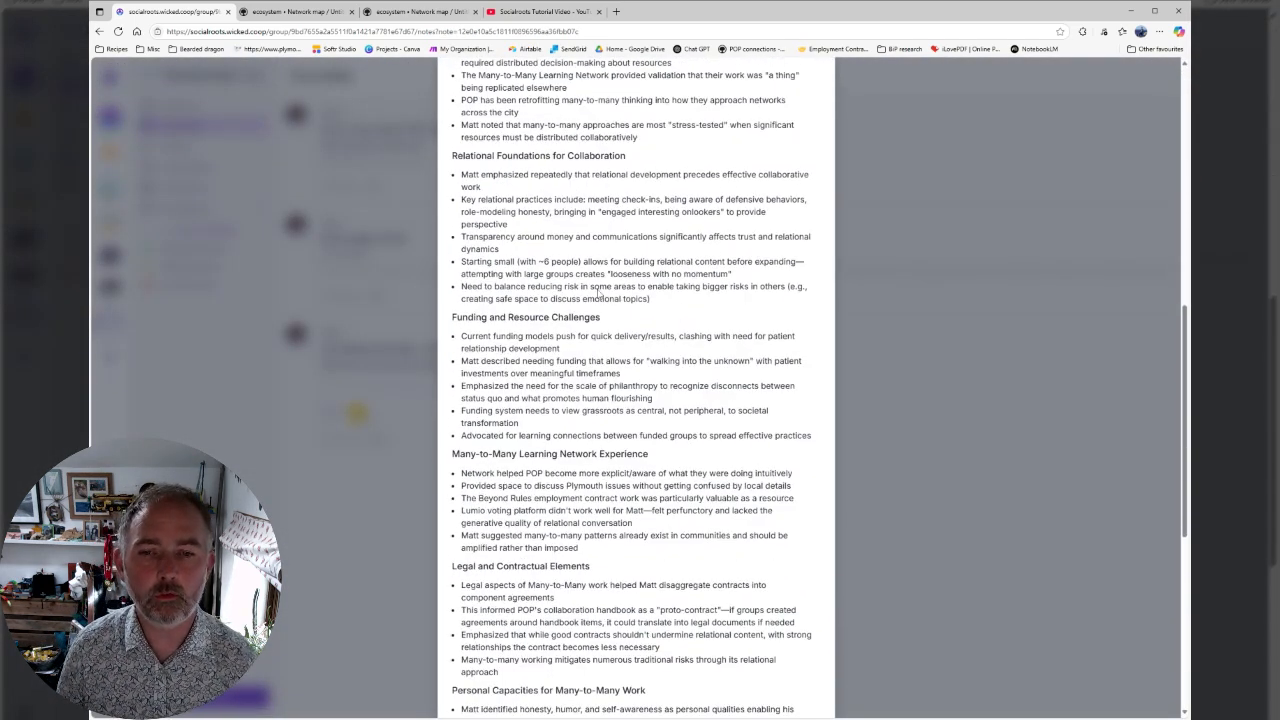
click(389, 237)
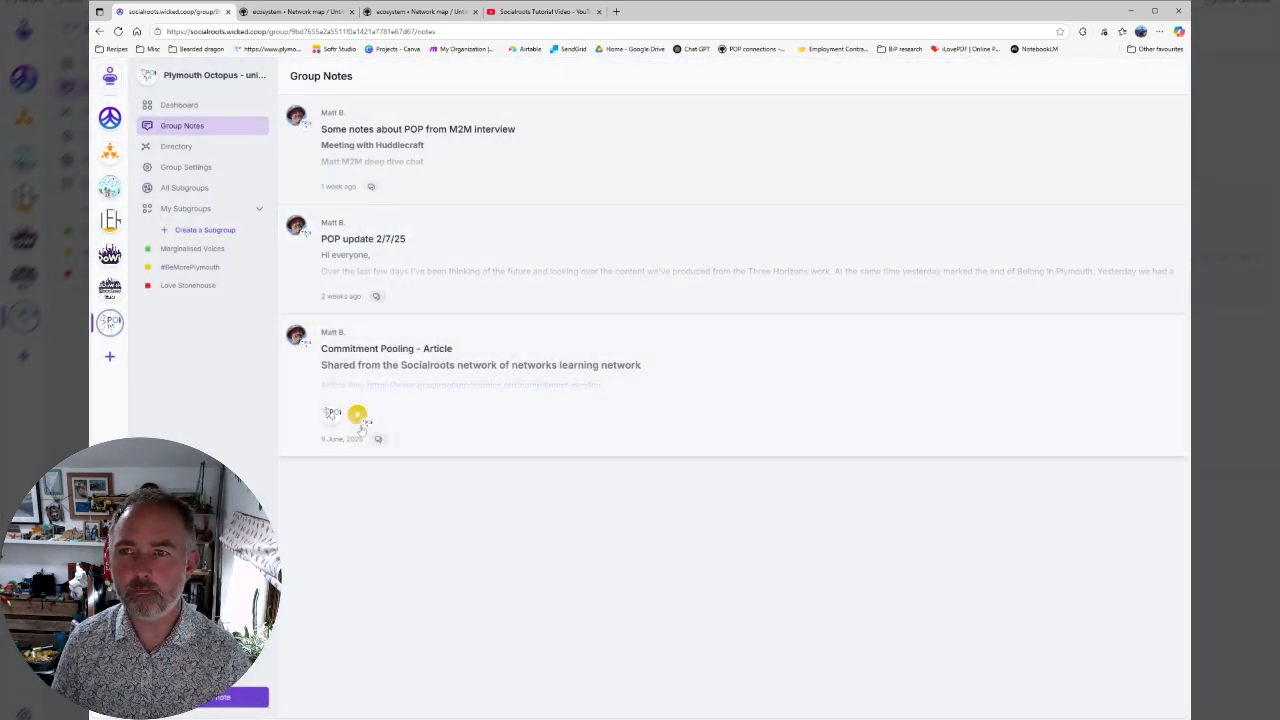
Change the role of the second Participant in the group's people directory to Leader
click(170, 146)
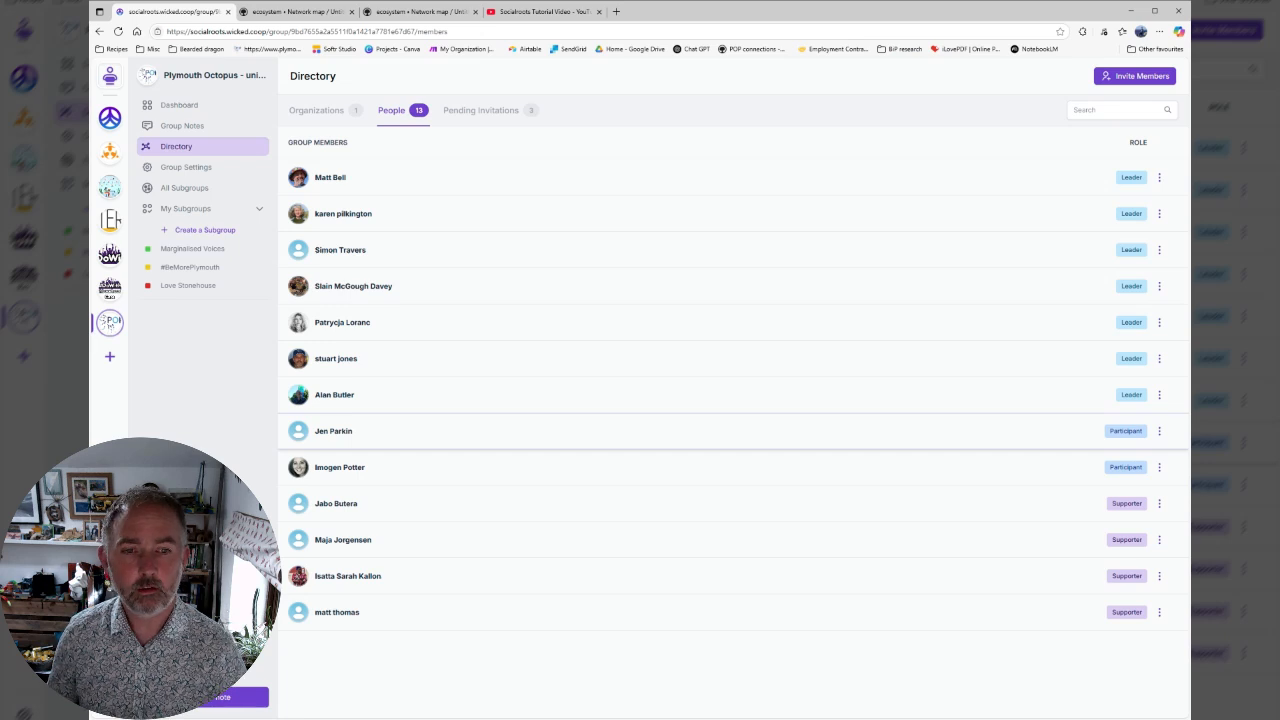
click(1159, 467)
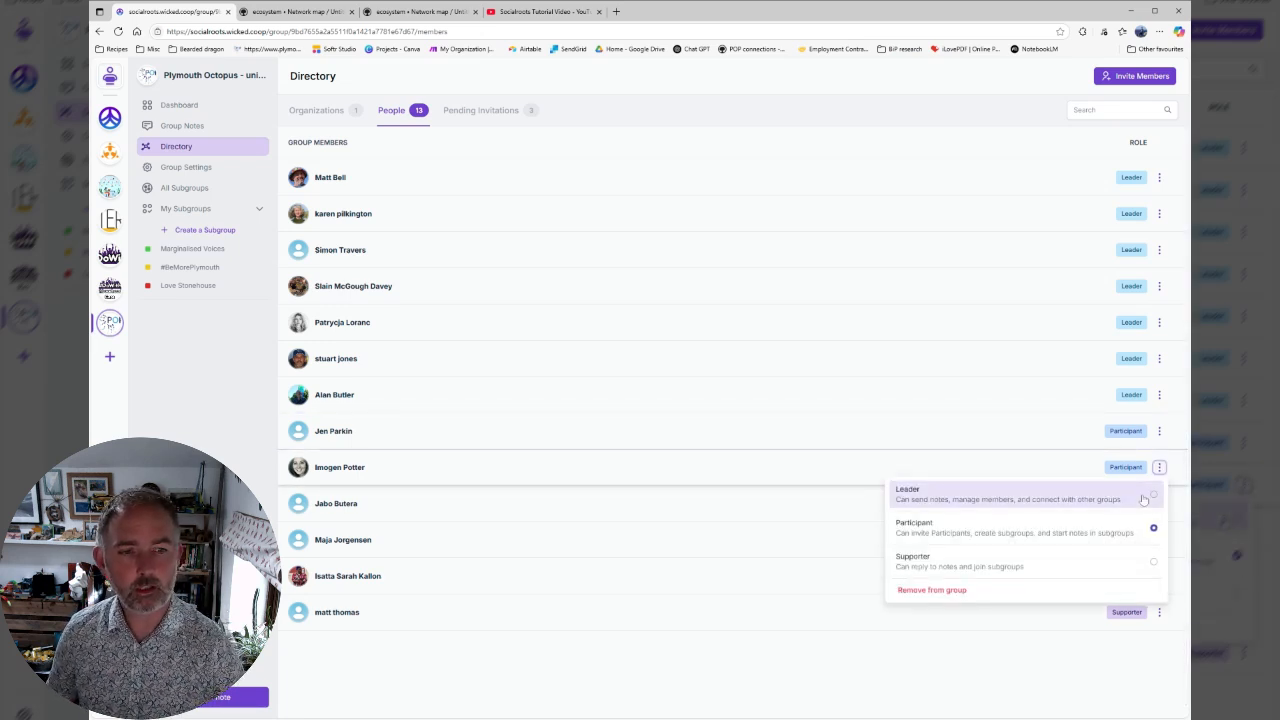
click(1144, 496)
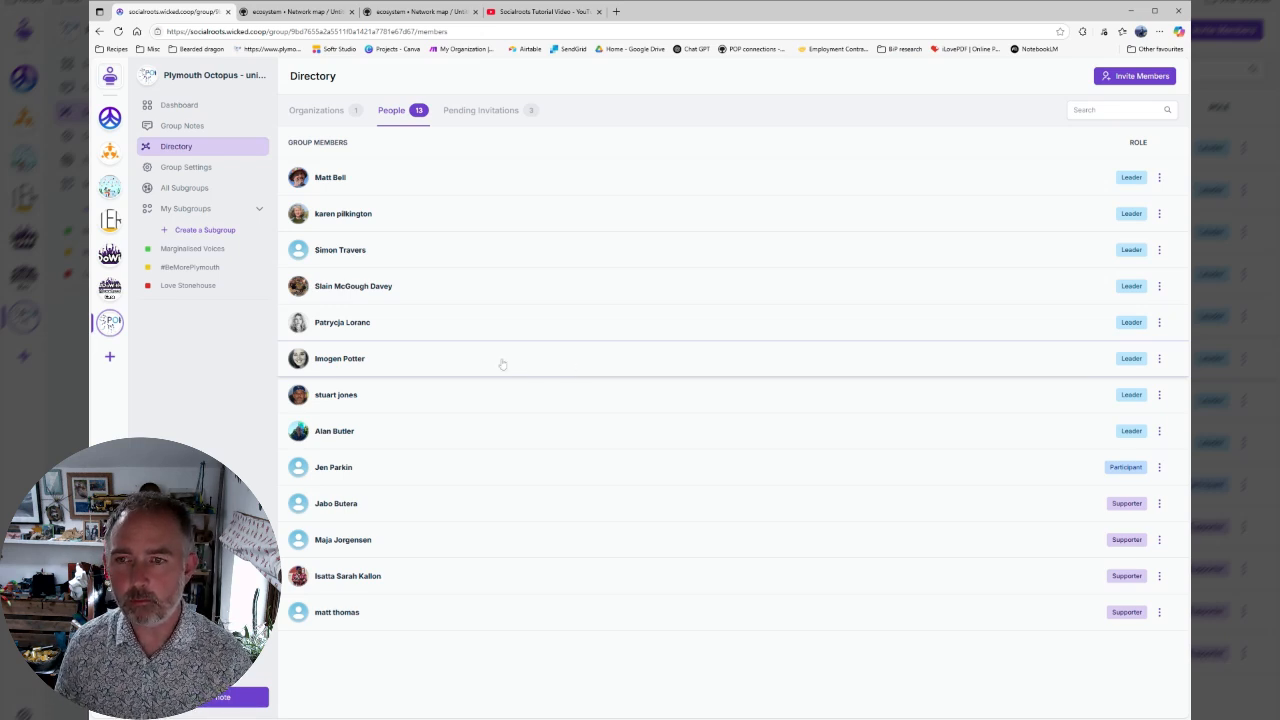
Review the Plymouth Octopus group settings and the list of all its subgroups
click(189, 168)
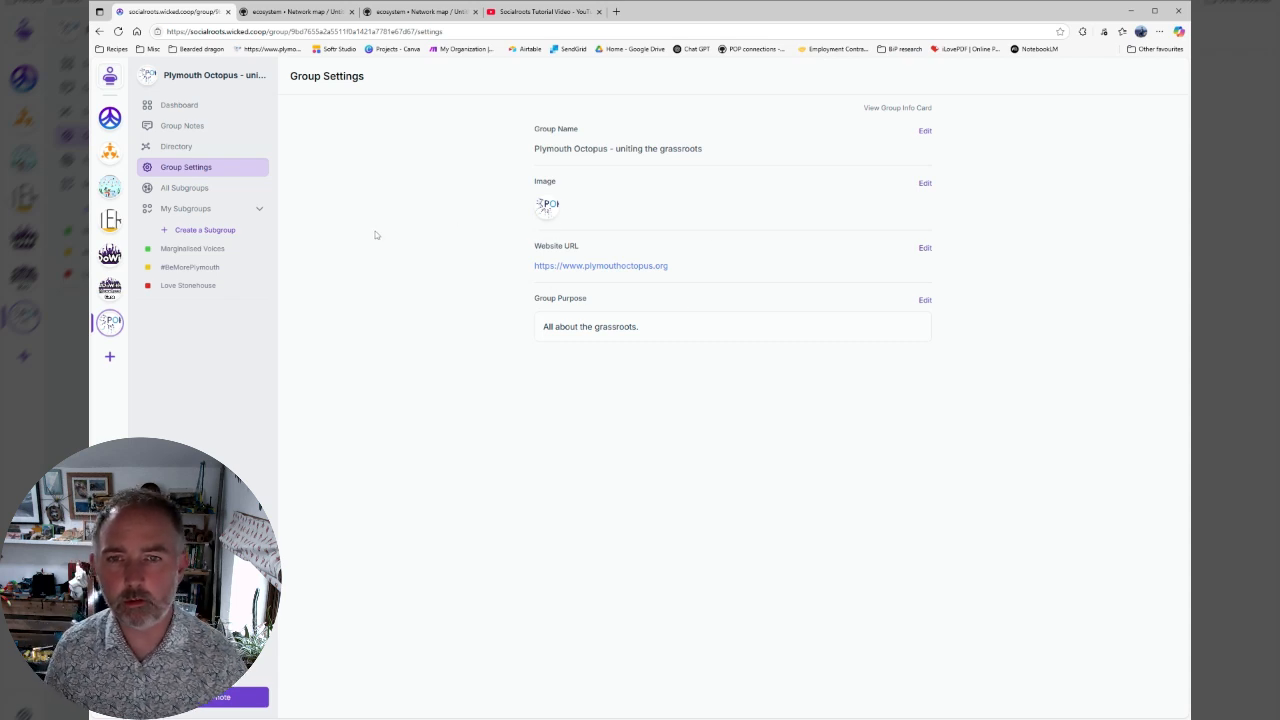
click(184, 192)
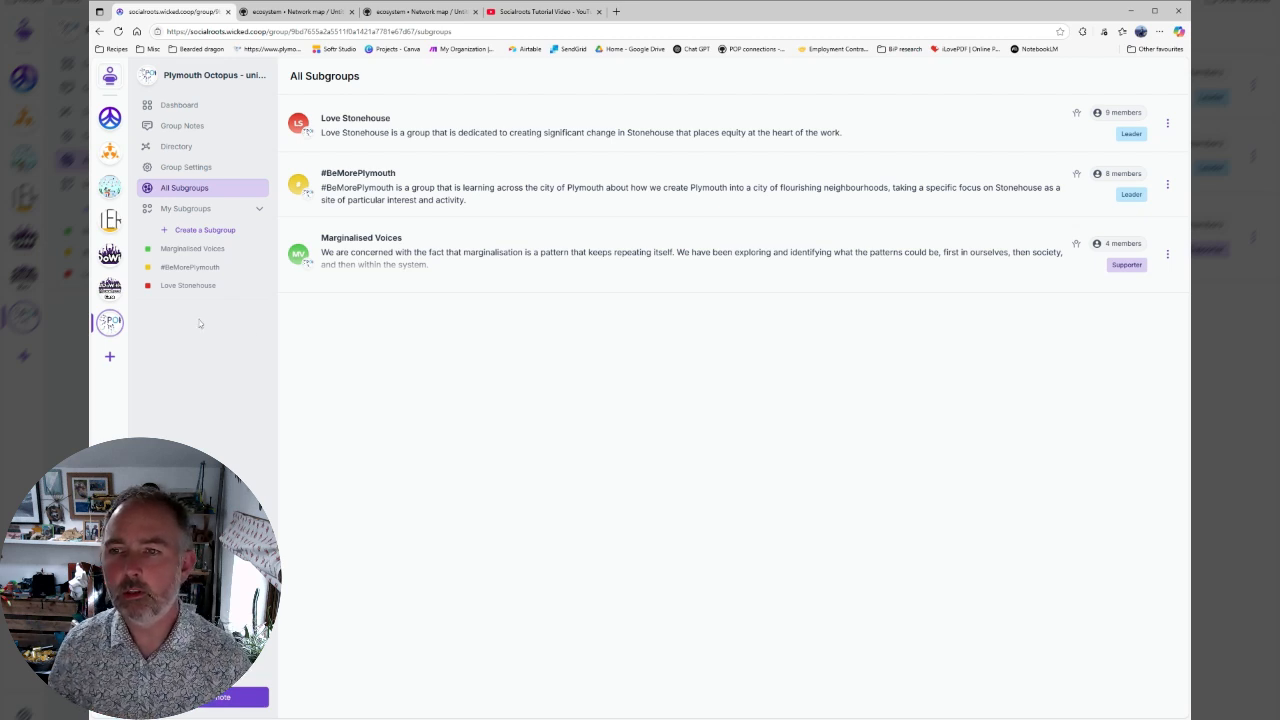
Examine the notes and members of the Marginalised Voices subgroup, and return to the parent group
click(191, 250)
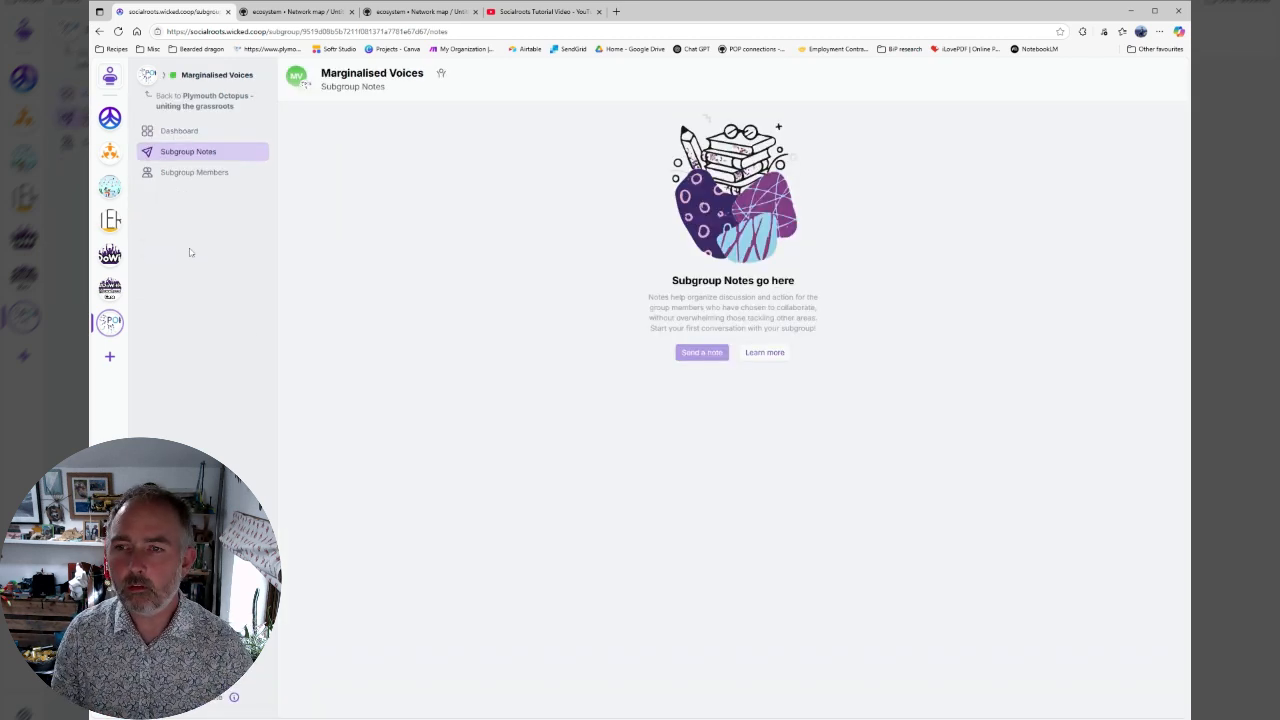
click(186, 173)
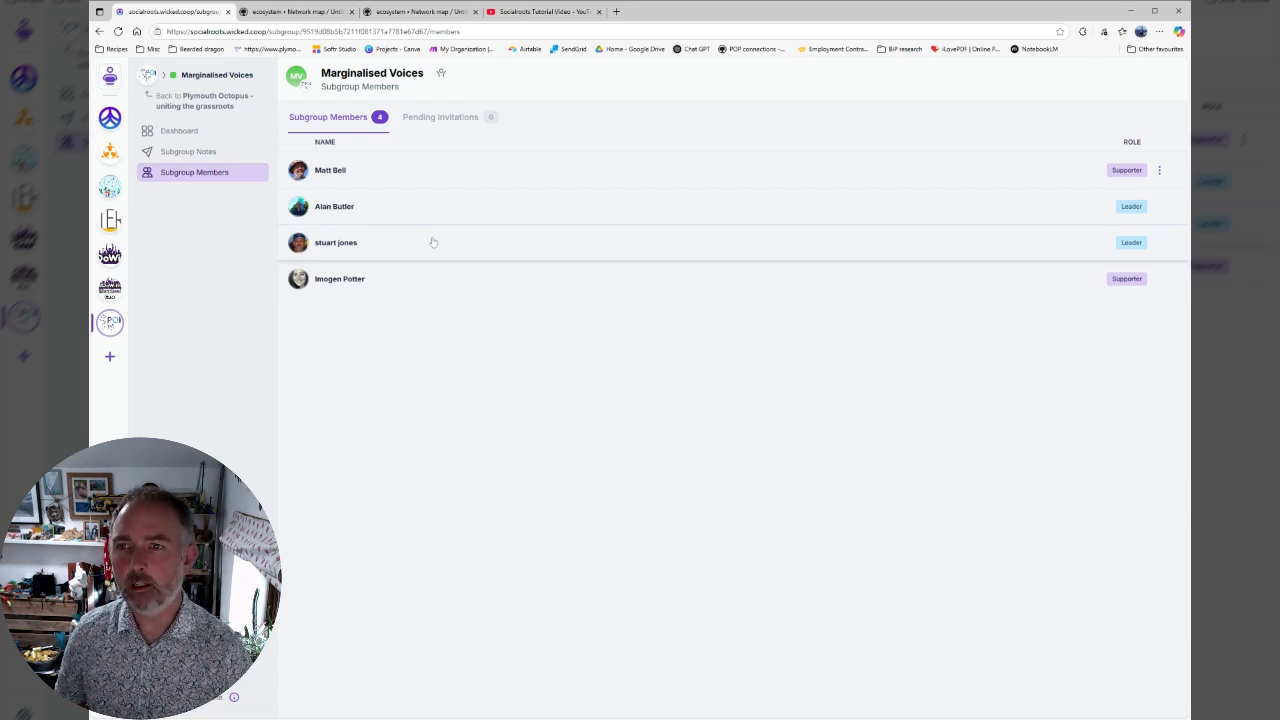
click(190, 150)
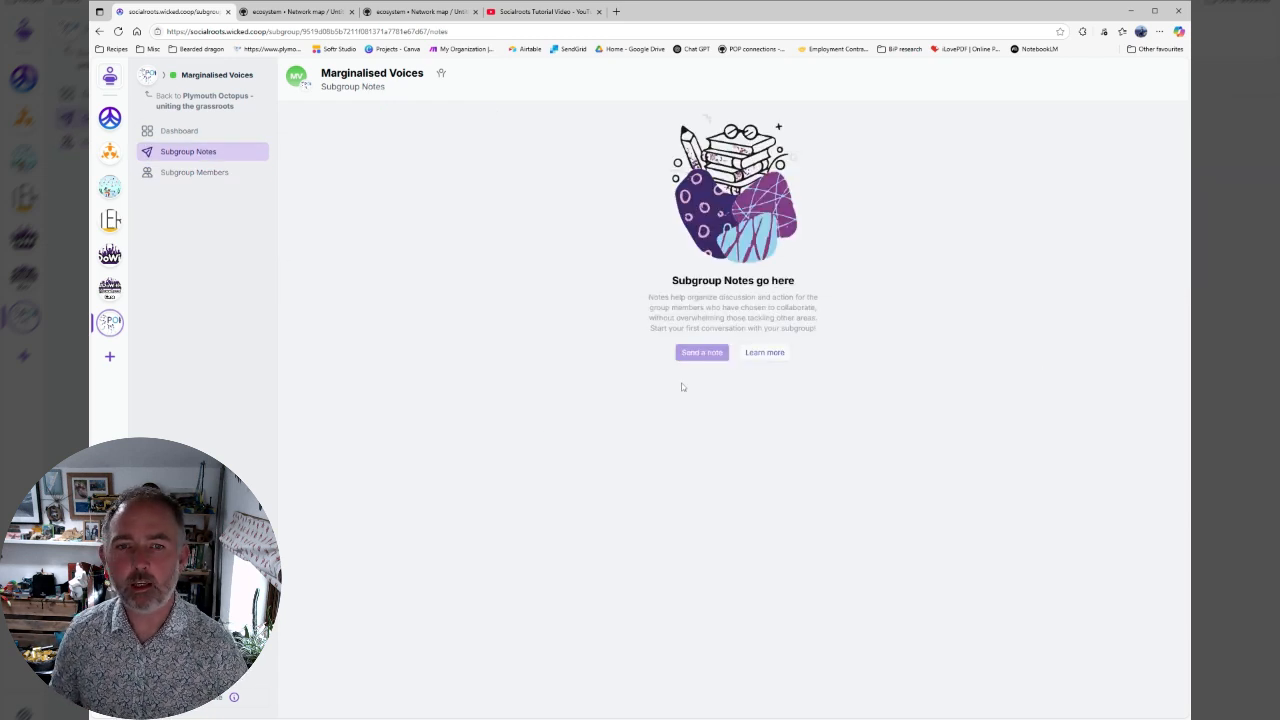
mouse_move(697, 355)
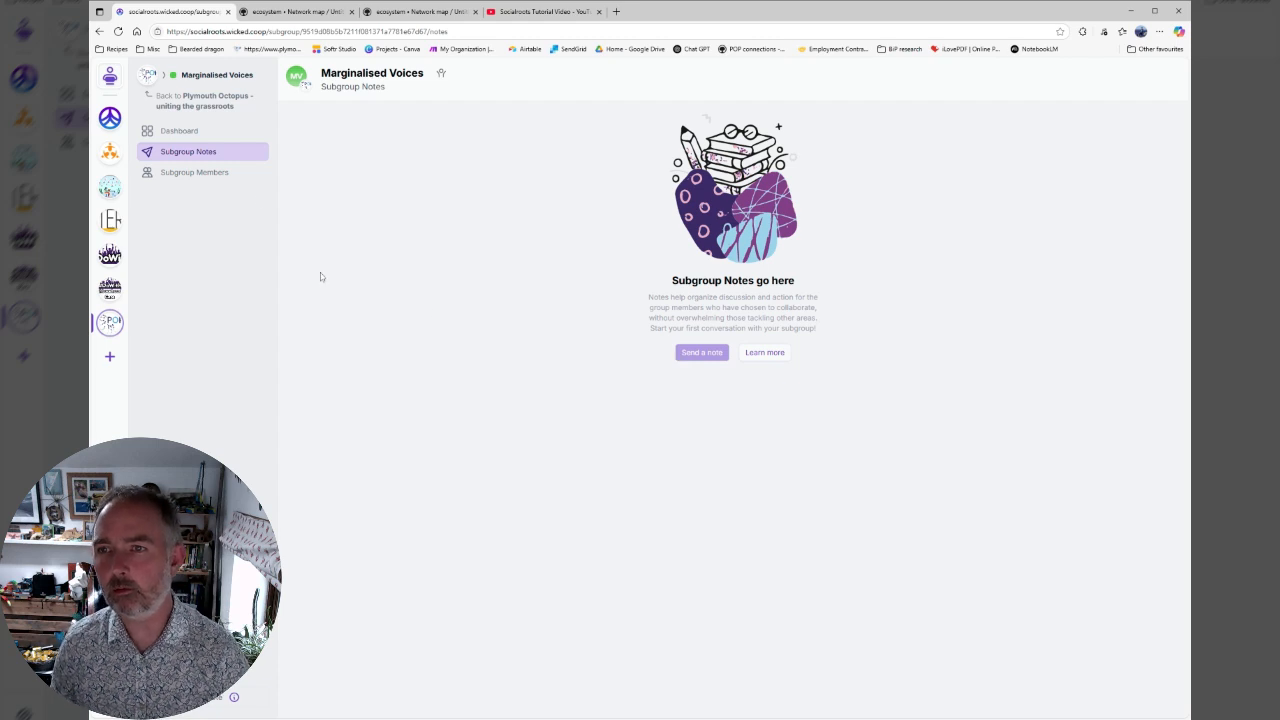
click(198, 100)
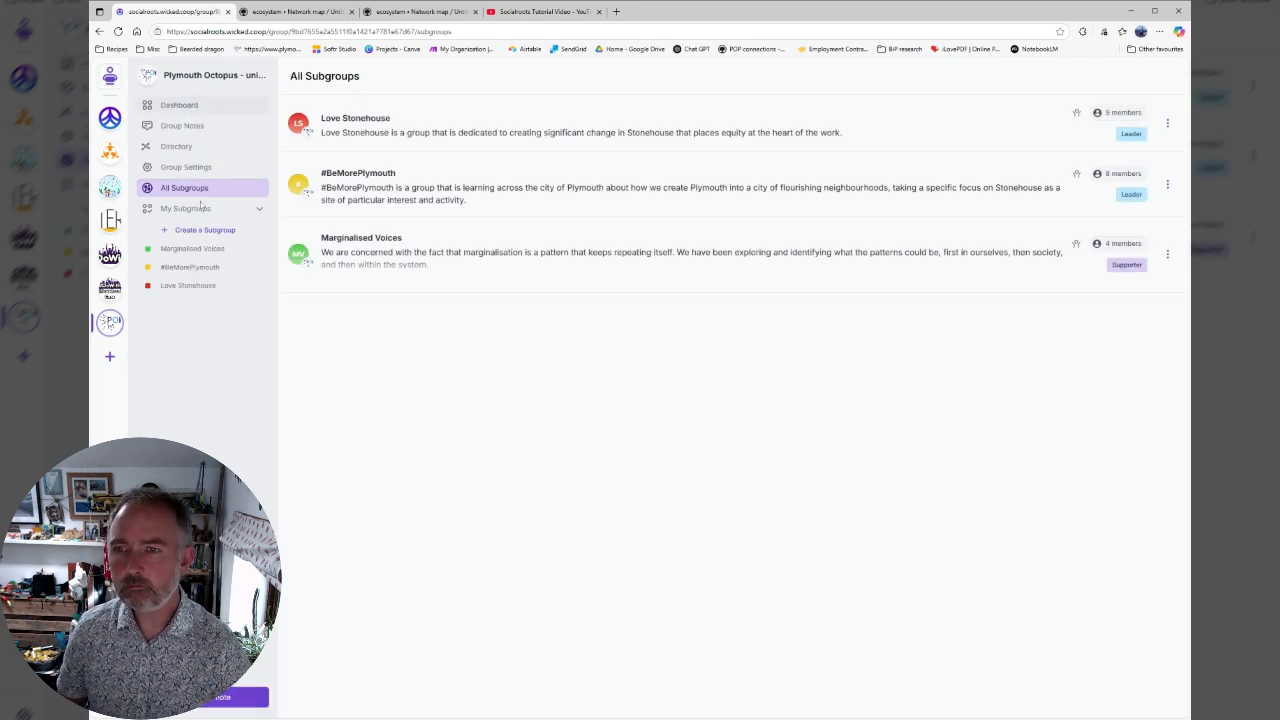
Open the #BeMorePlymouth subgroup's notes and start a new note from there
click(192, 268)
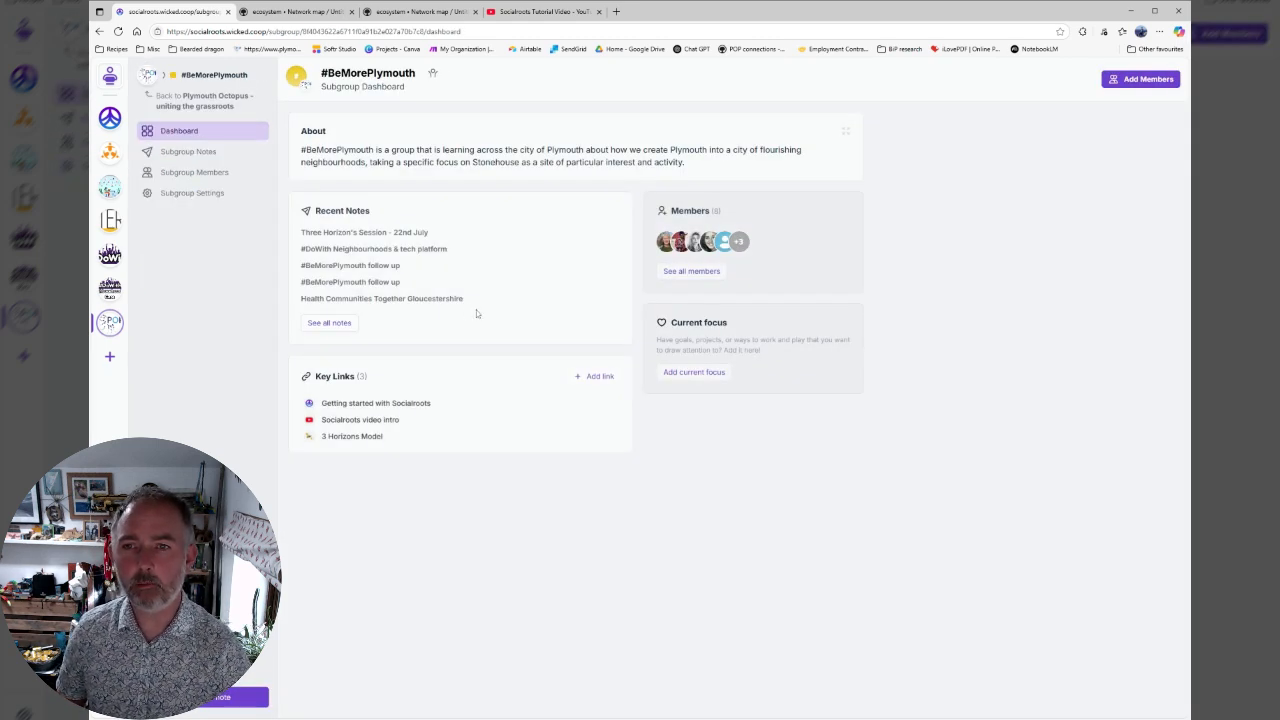
click(174, 150)
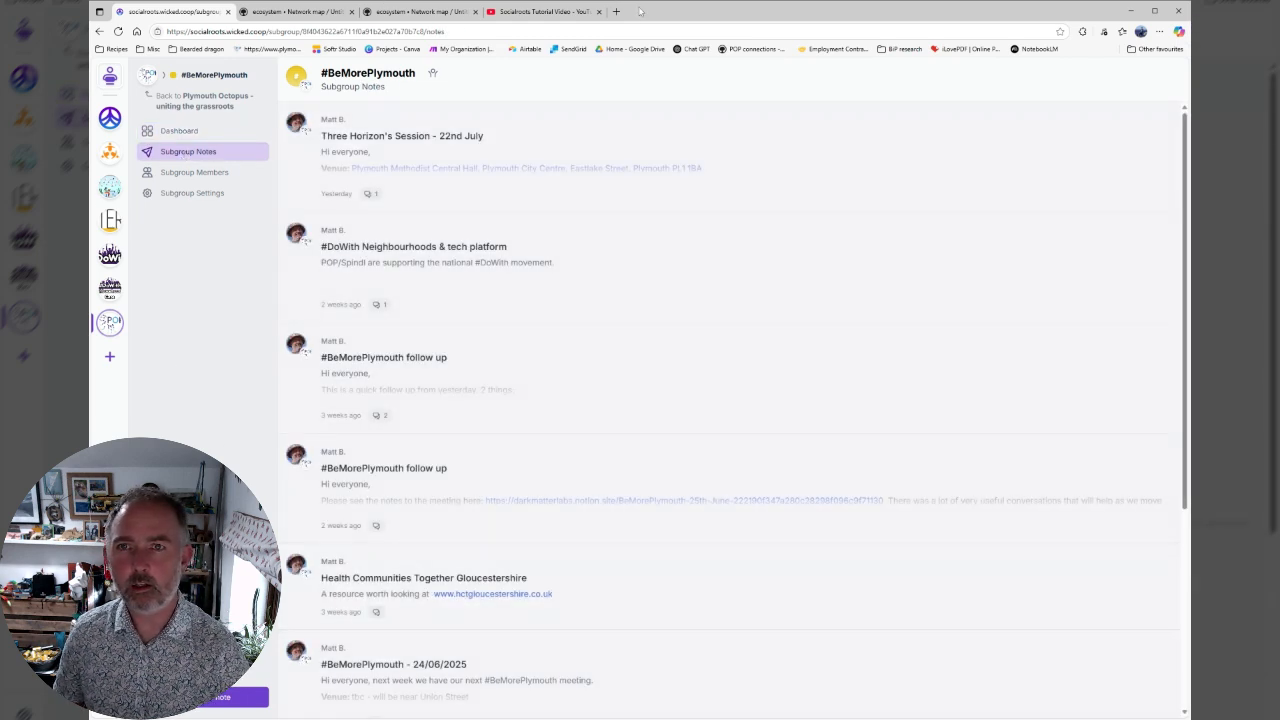
click(214, 700)
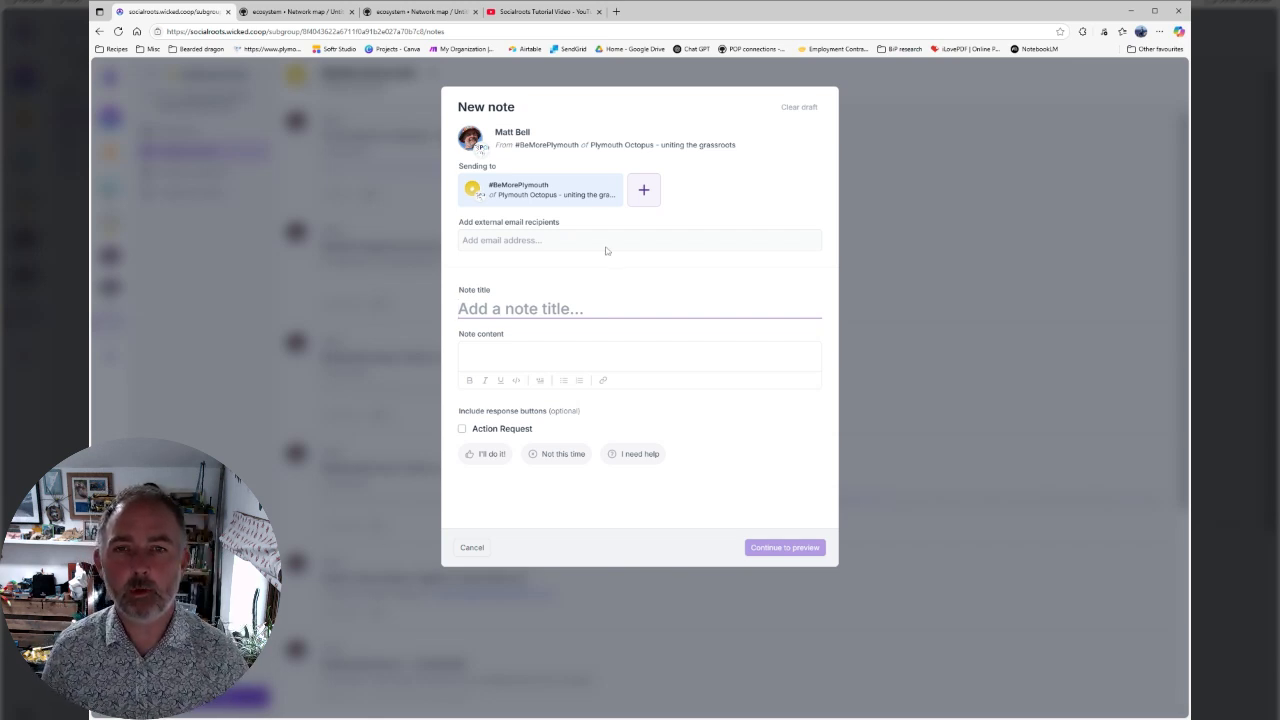
Select the #DoWith subgroups Democracy, Leadership and Socialroots Help Desk for DoWith as additional recipients of the note
click(643, 190)
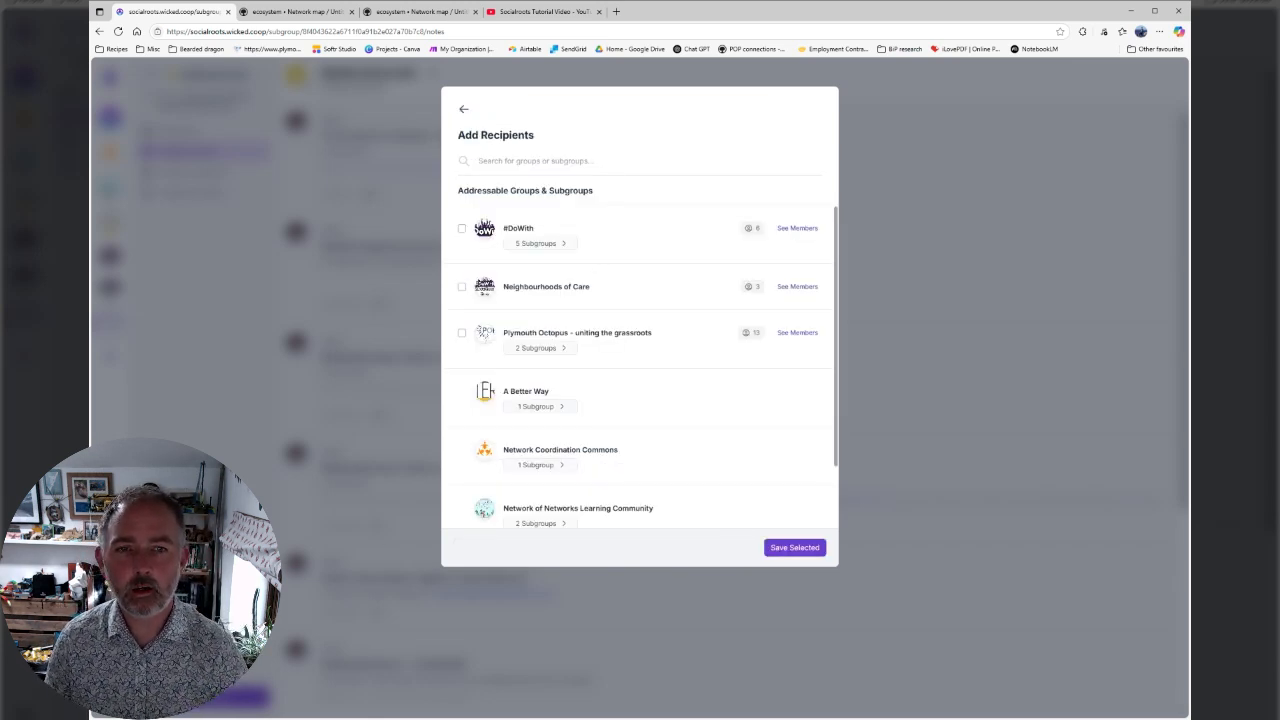
scroll(644, 398, down, 1)
scroll(644, 398, up, 1)
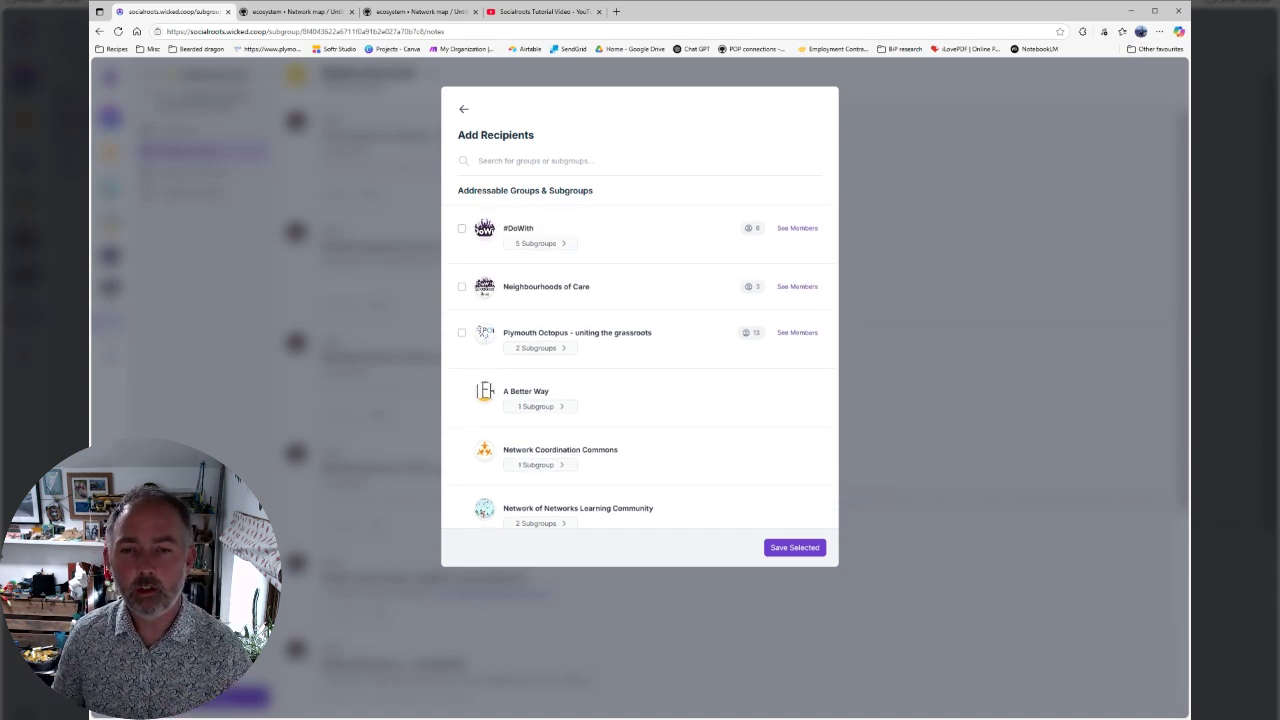
click(540, 245)
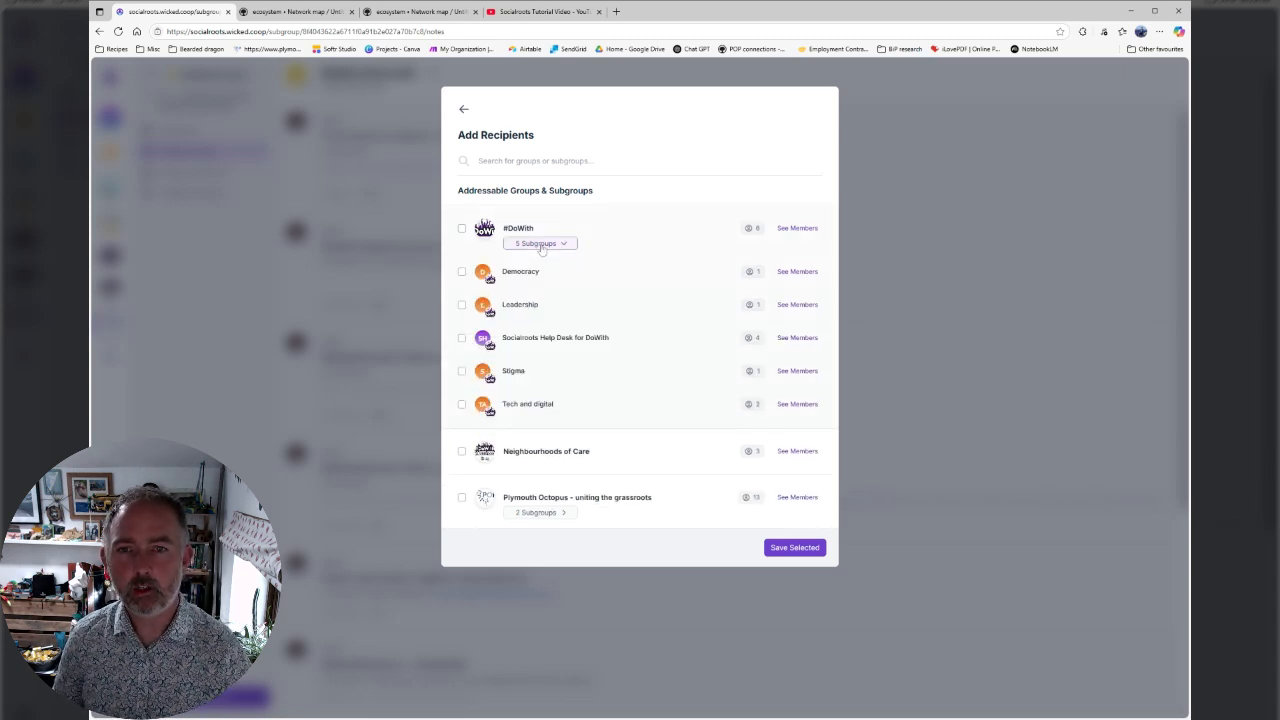
click(462, 271)
click(462, 304)
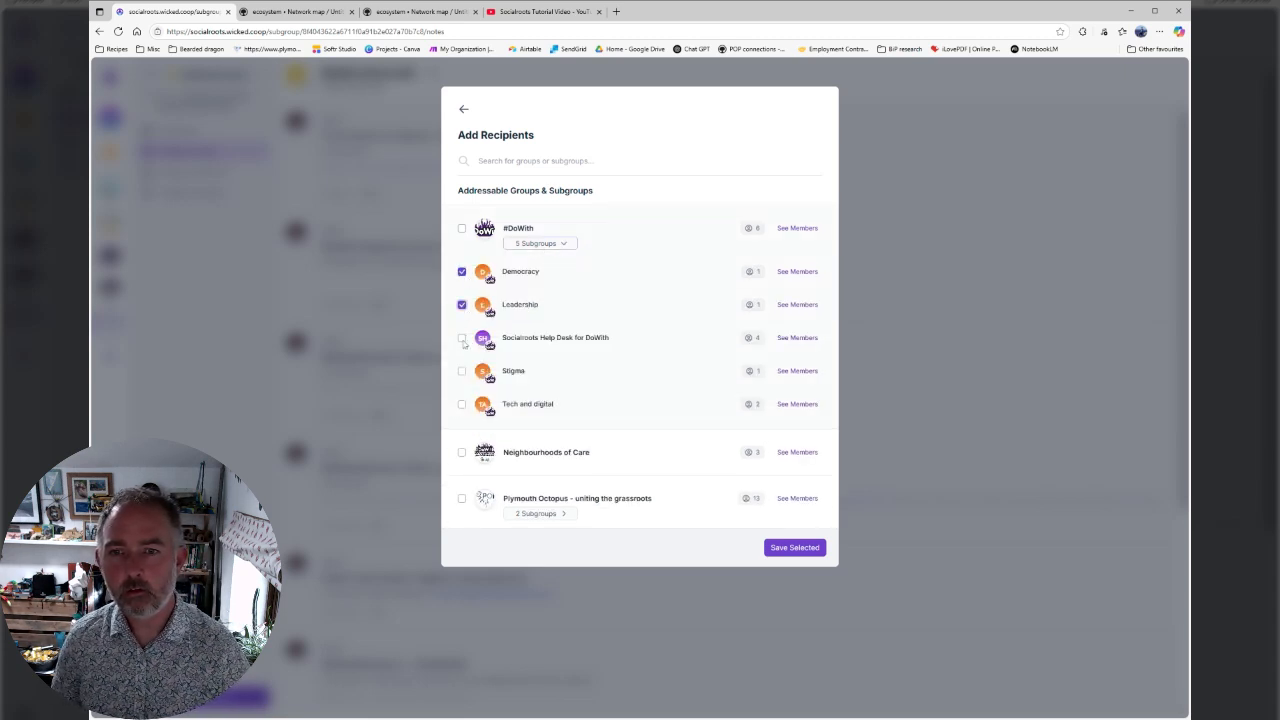
click(462, 337)
Add Plymouth Octopus - uniting the grassroots, Neighbourhoods and Places, and Support for early networks on Socialroots as recipients, and save the selection
scroll(468, 330, down, 3)
click(462, 291)
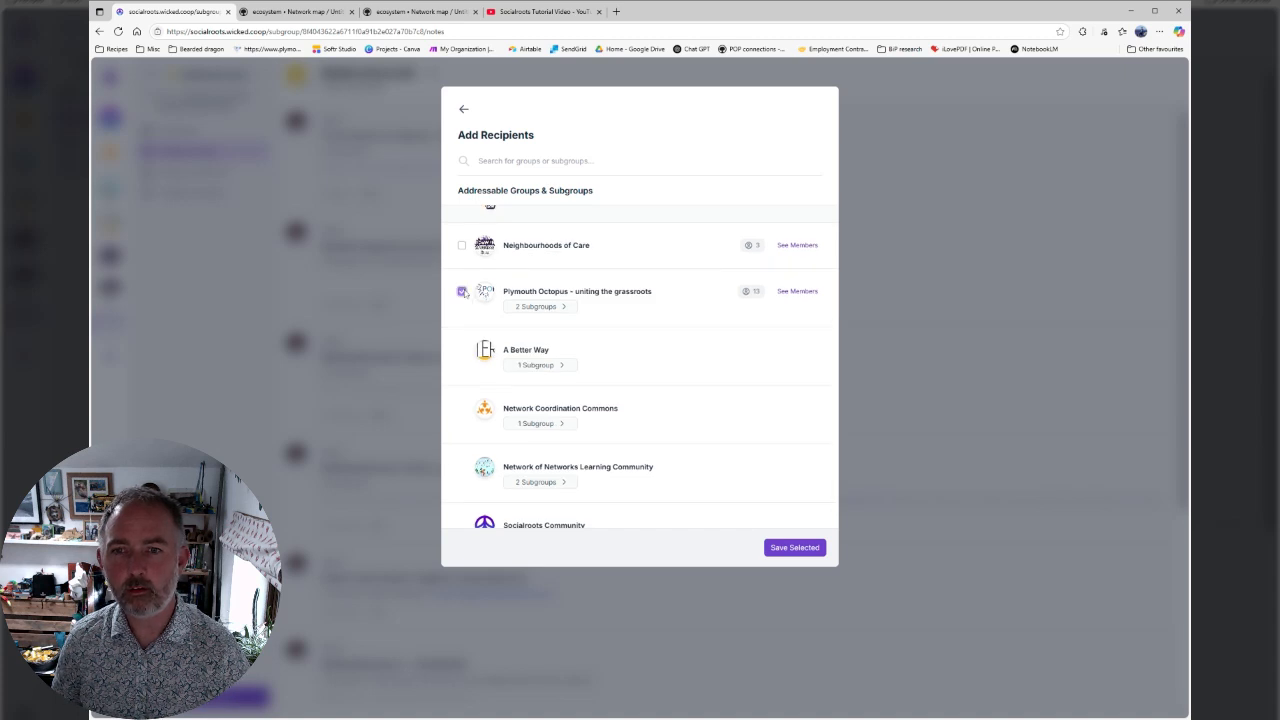
click(540, 365)
click(462, 393)
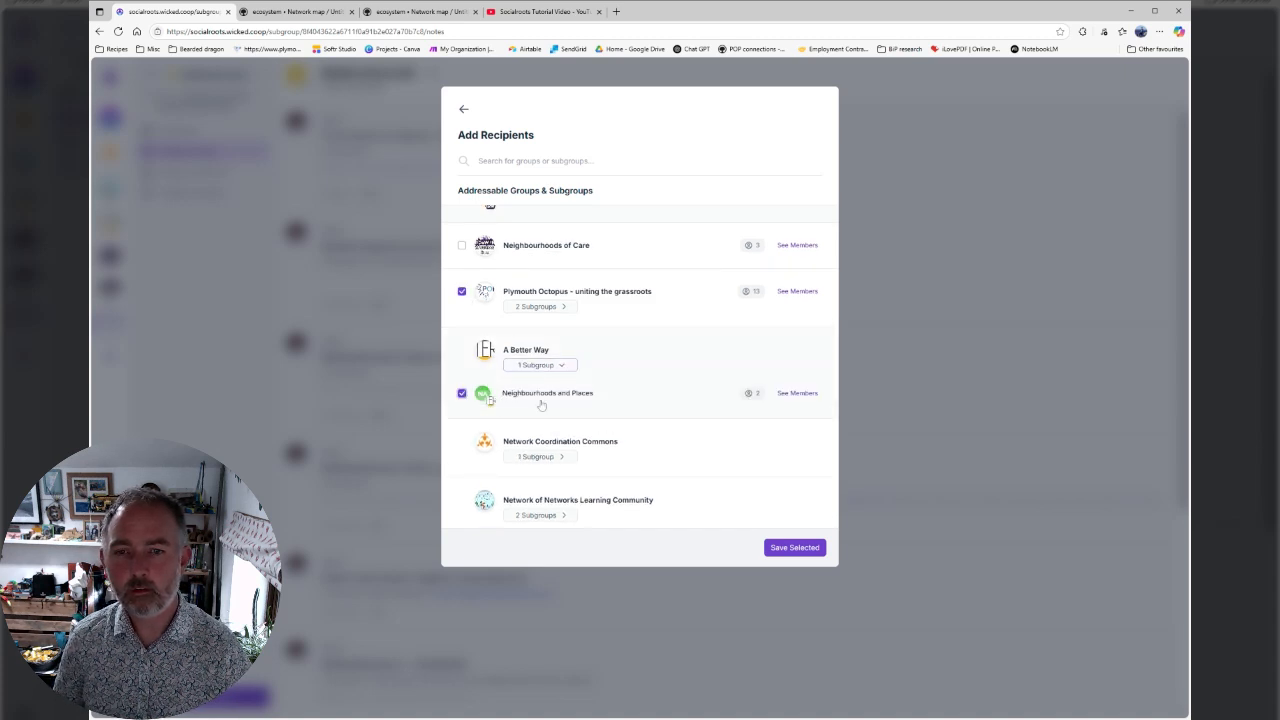
scroll(540, 405, down, 1)
click(540, 390)
click(462, 419)
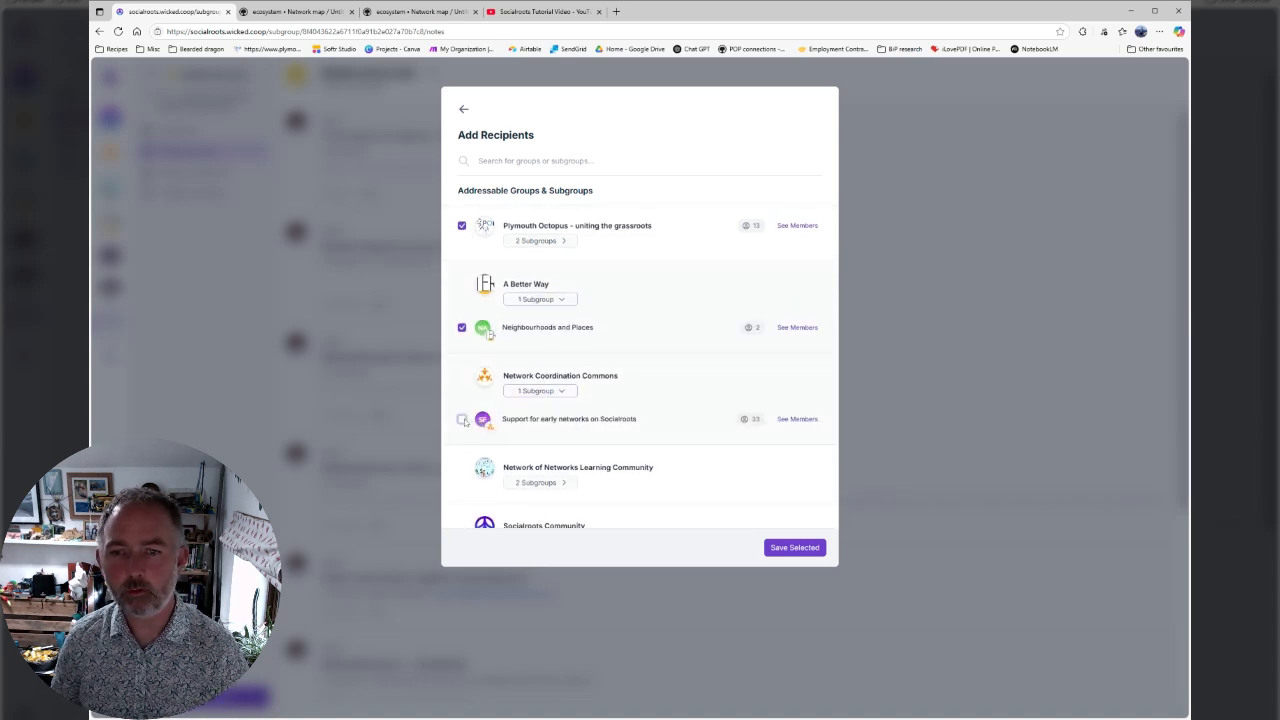
scroll(590, 448, down, 1)
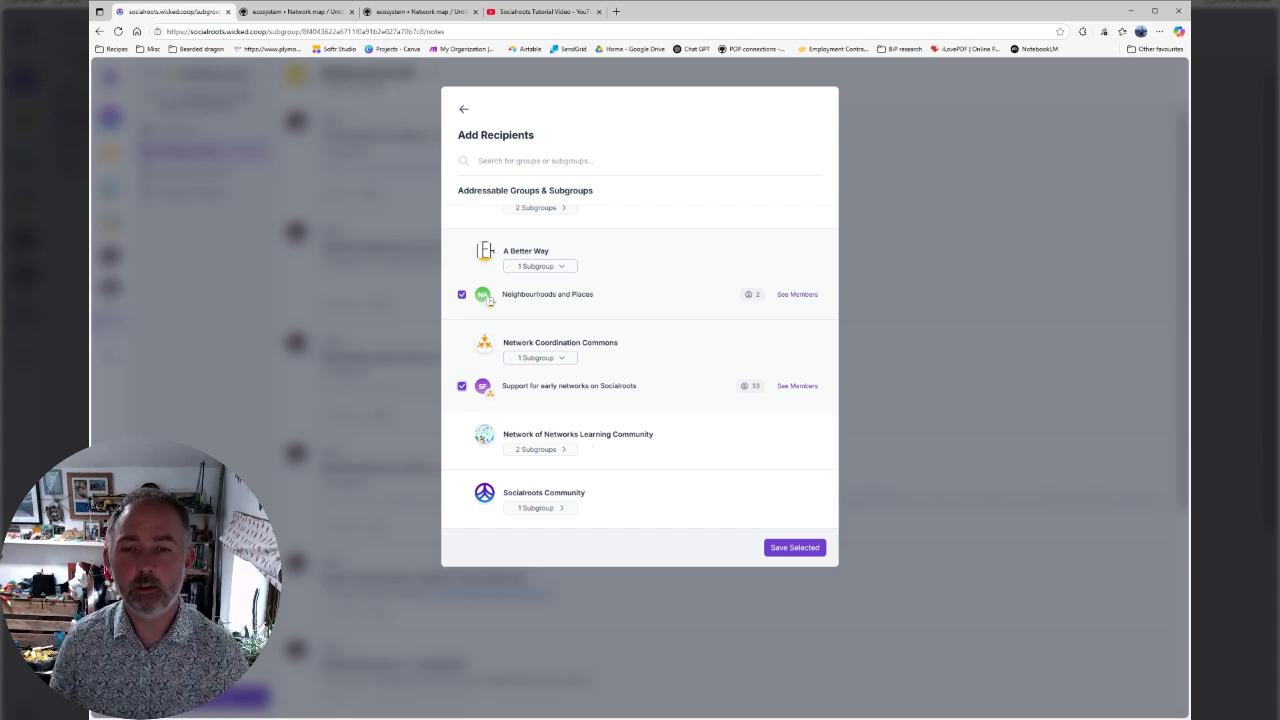
click(792, 547)
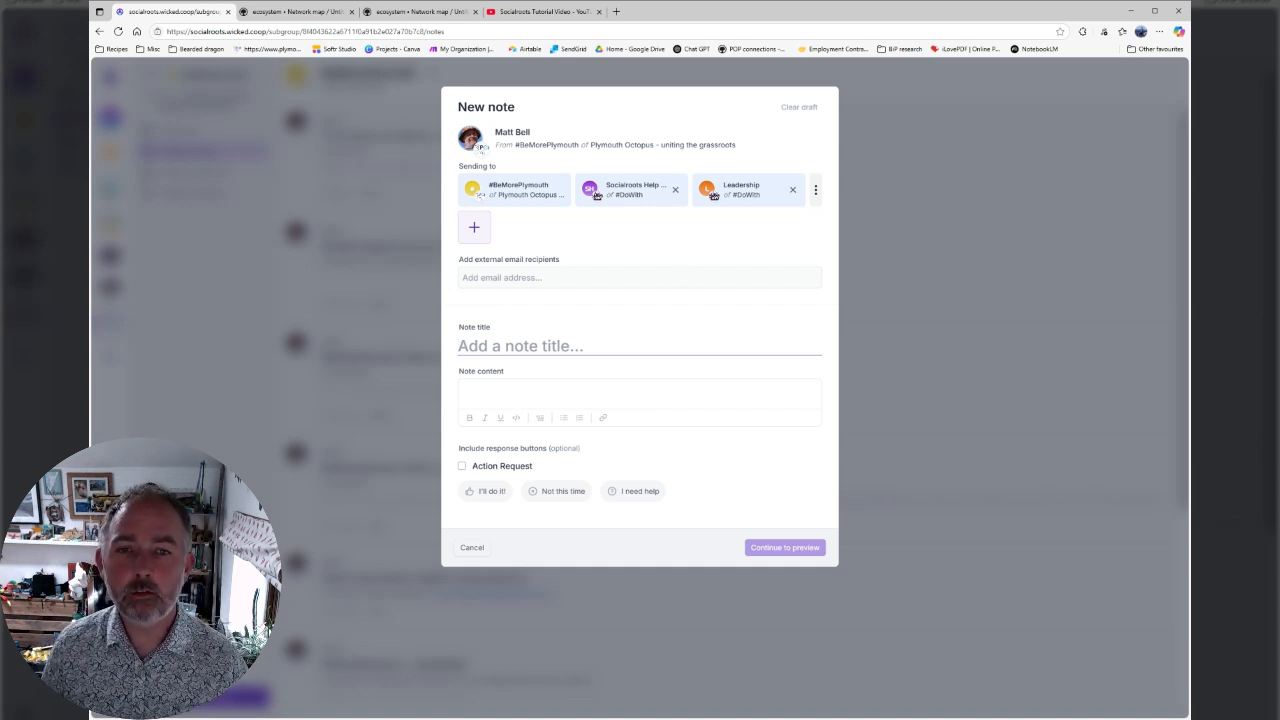
Add four of the sender's own email addresses as external recipients of the note
click(540, 278)
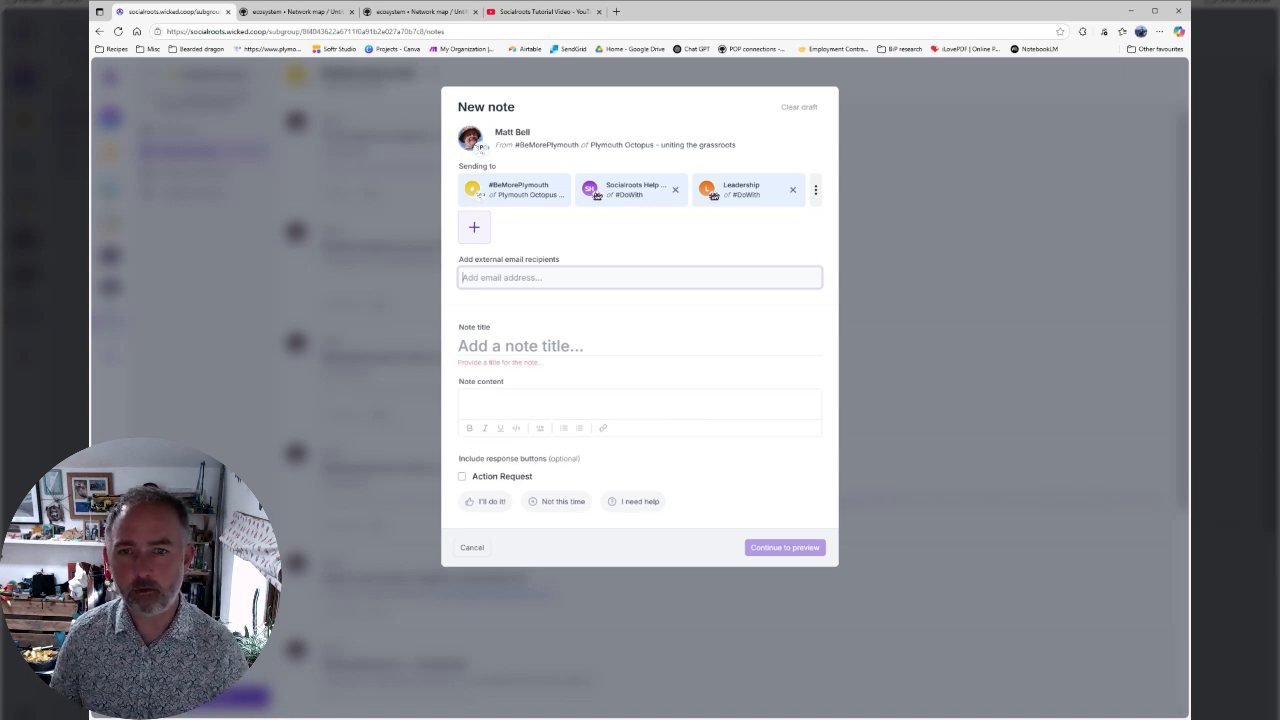
click(561, 299)
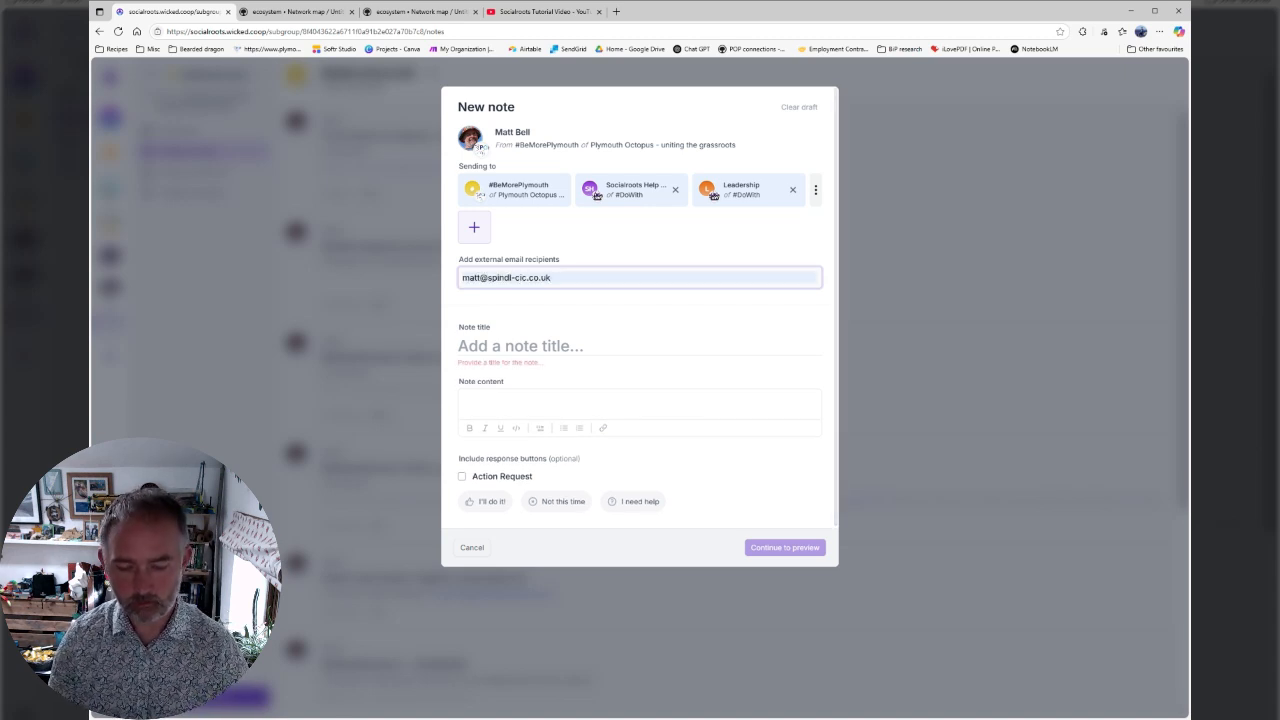
key(Return)
click(568, 280)
click(618, 307)
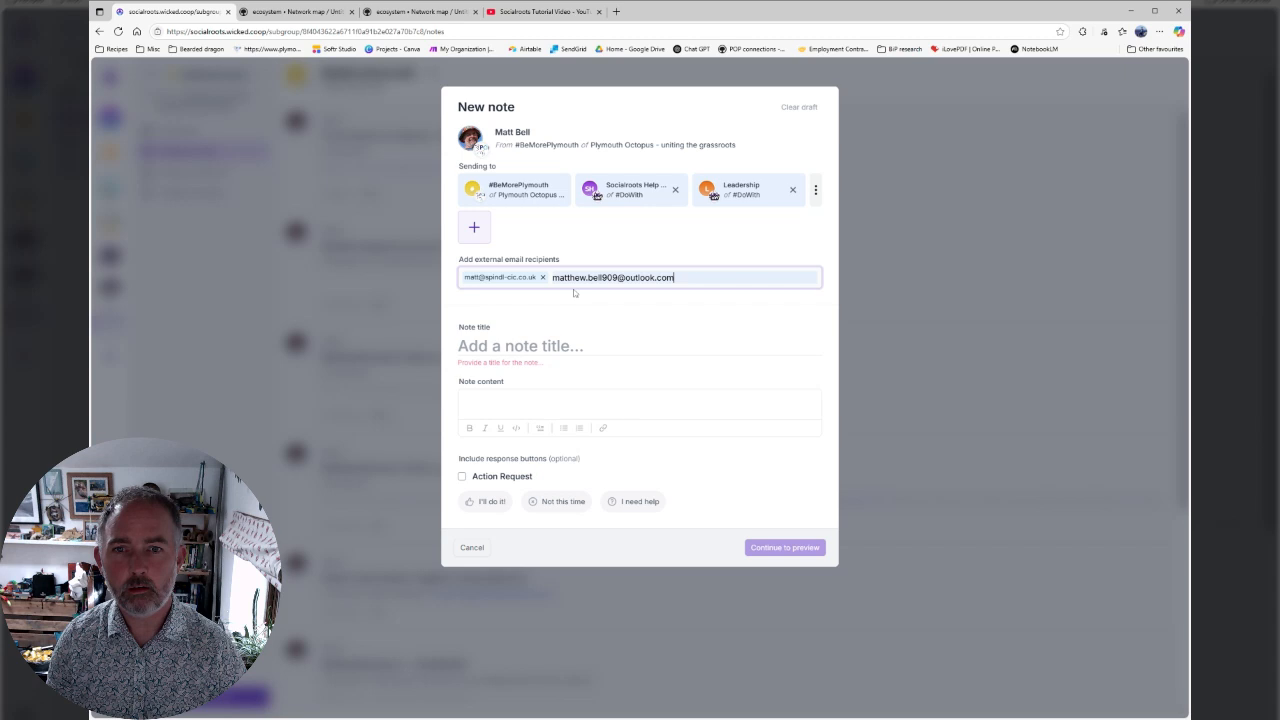
key(Return)
click(602, 294)
click(578, 307)
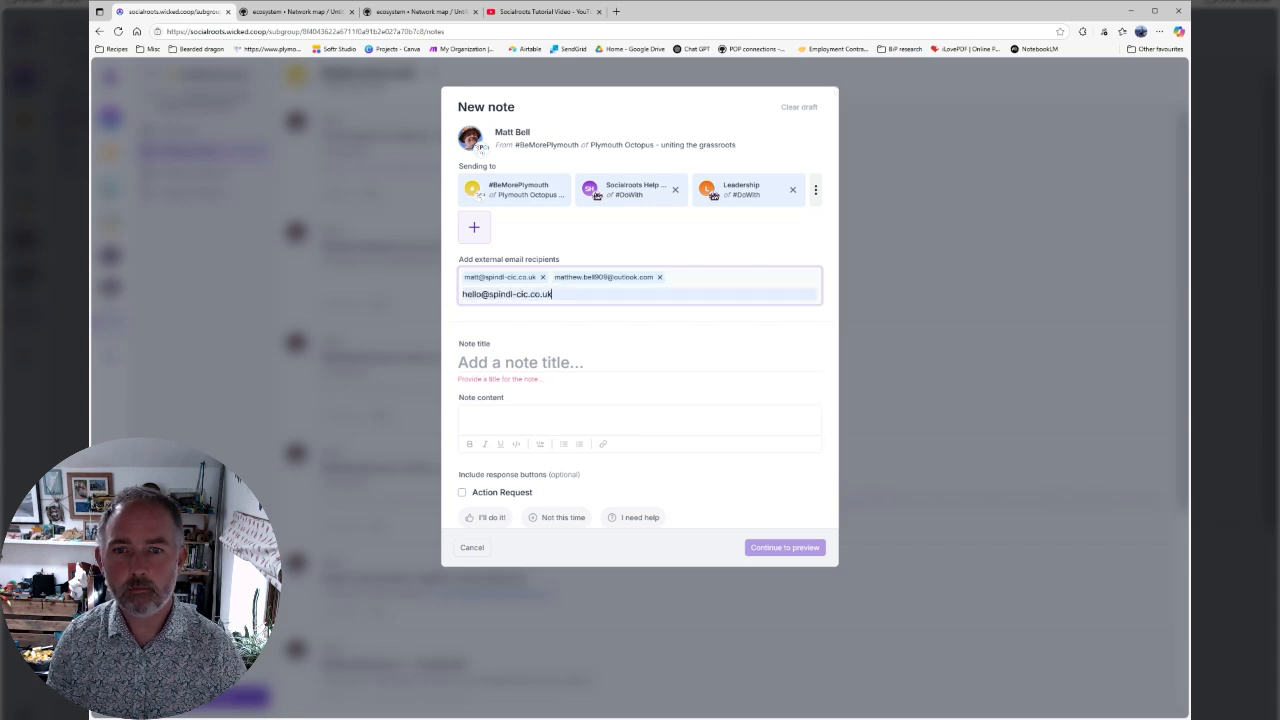
key(Return)
click(578, 303)
click(577, 312)
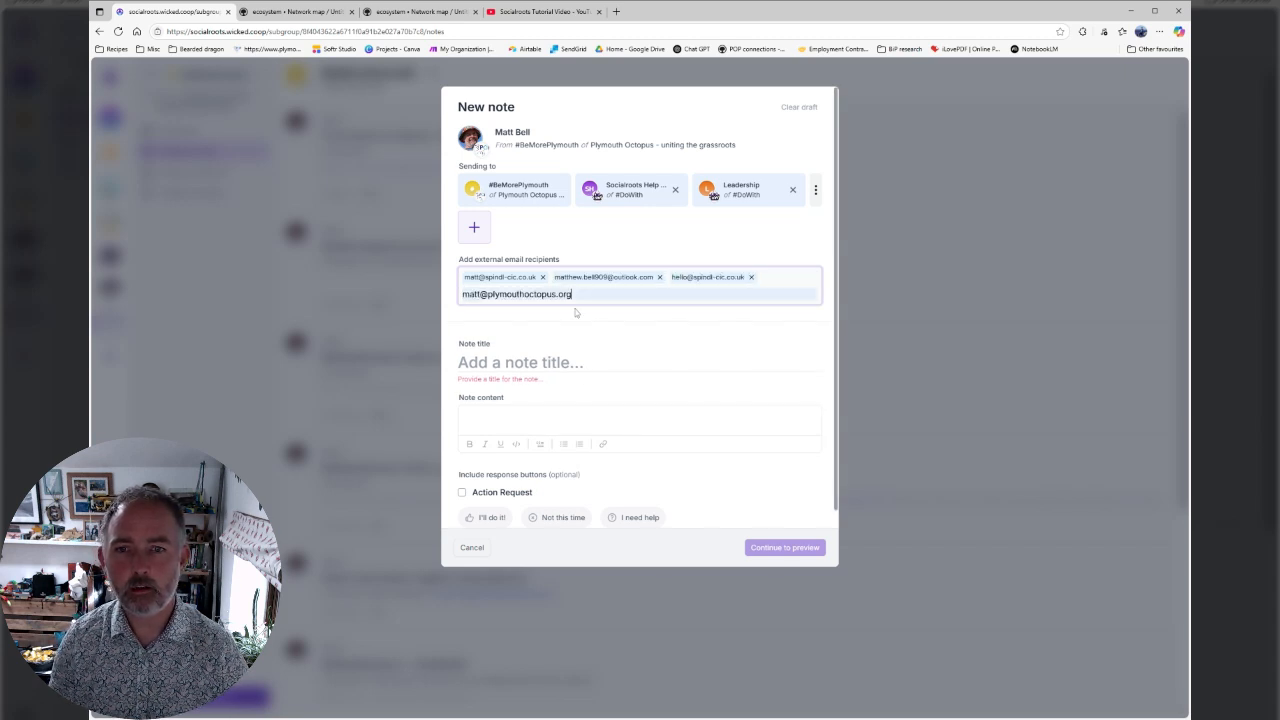
key(Return)
click(602, 294)
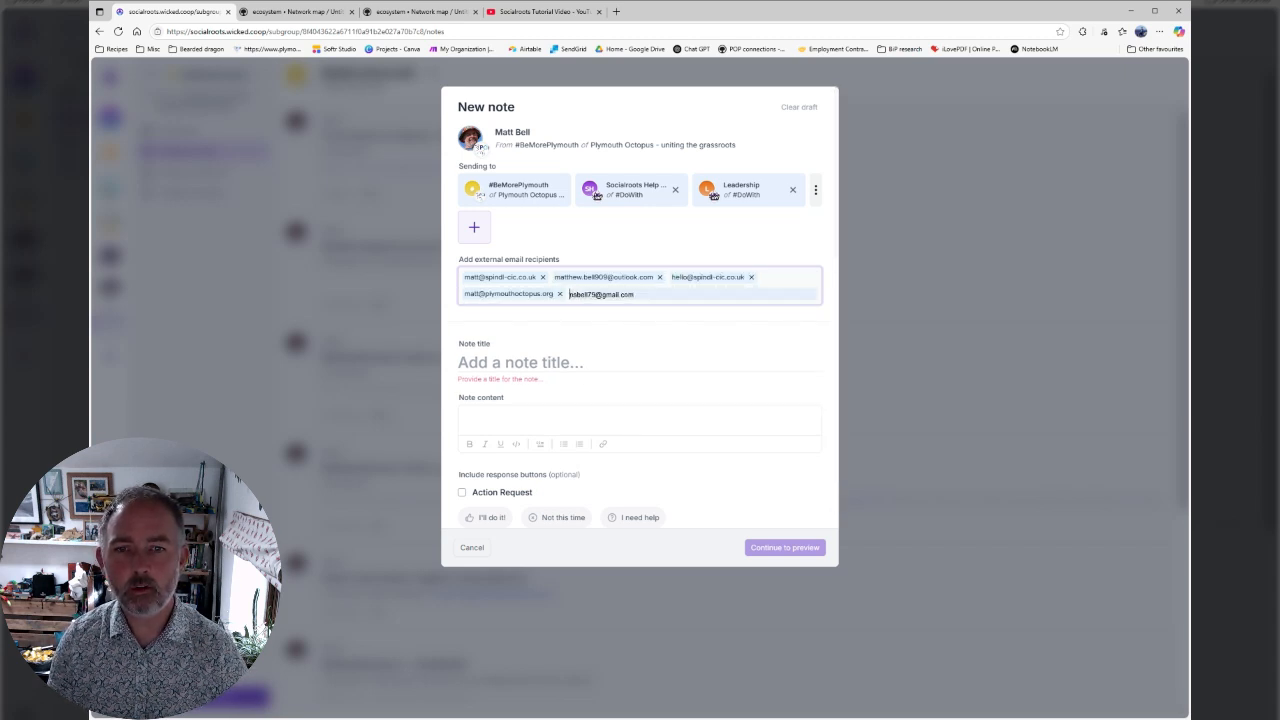
key(Down)
key(Down)
key(Return)
key(Return)
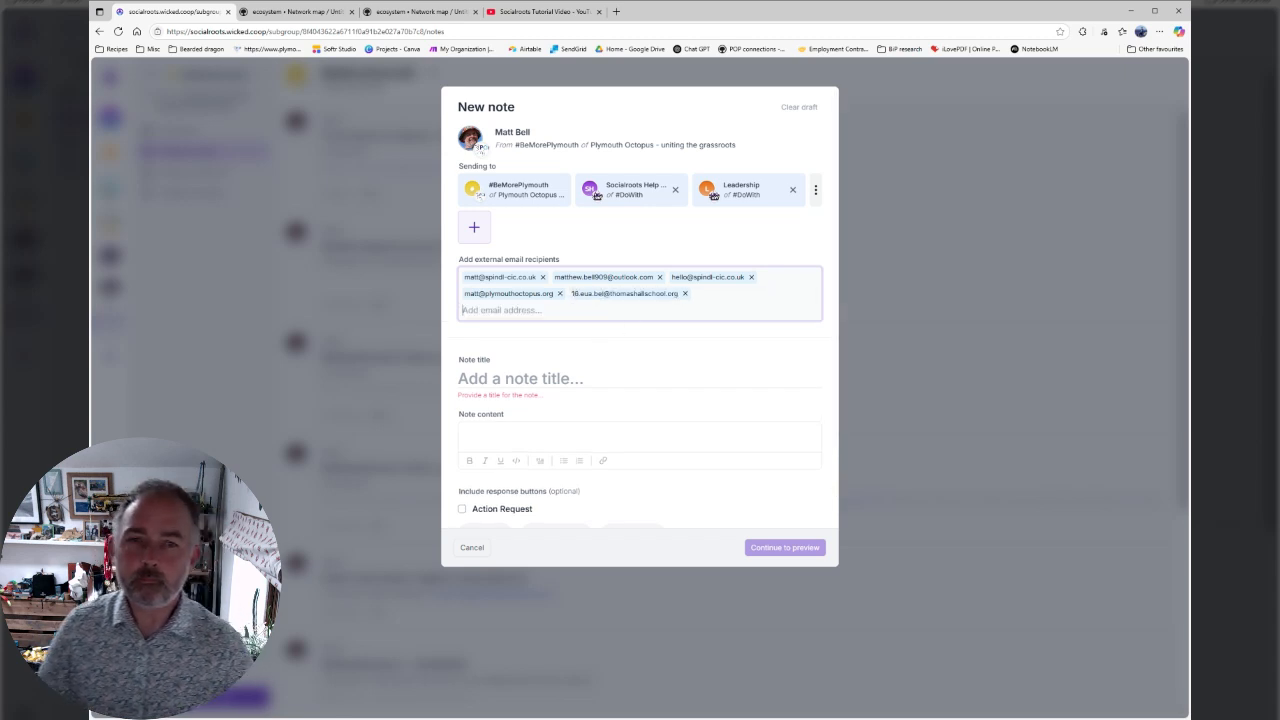
click(685, 293)
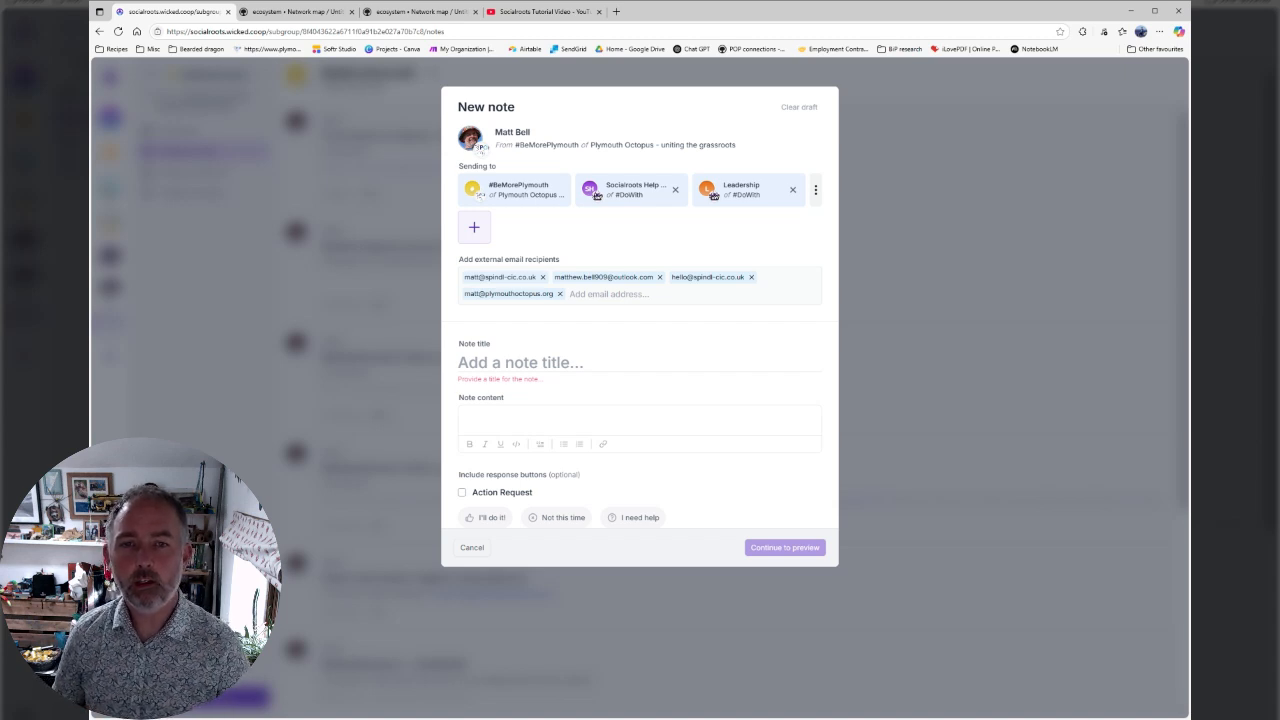
Title the note "xcb" and enter "xb" as its content
click(551, 332)
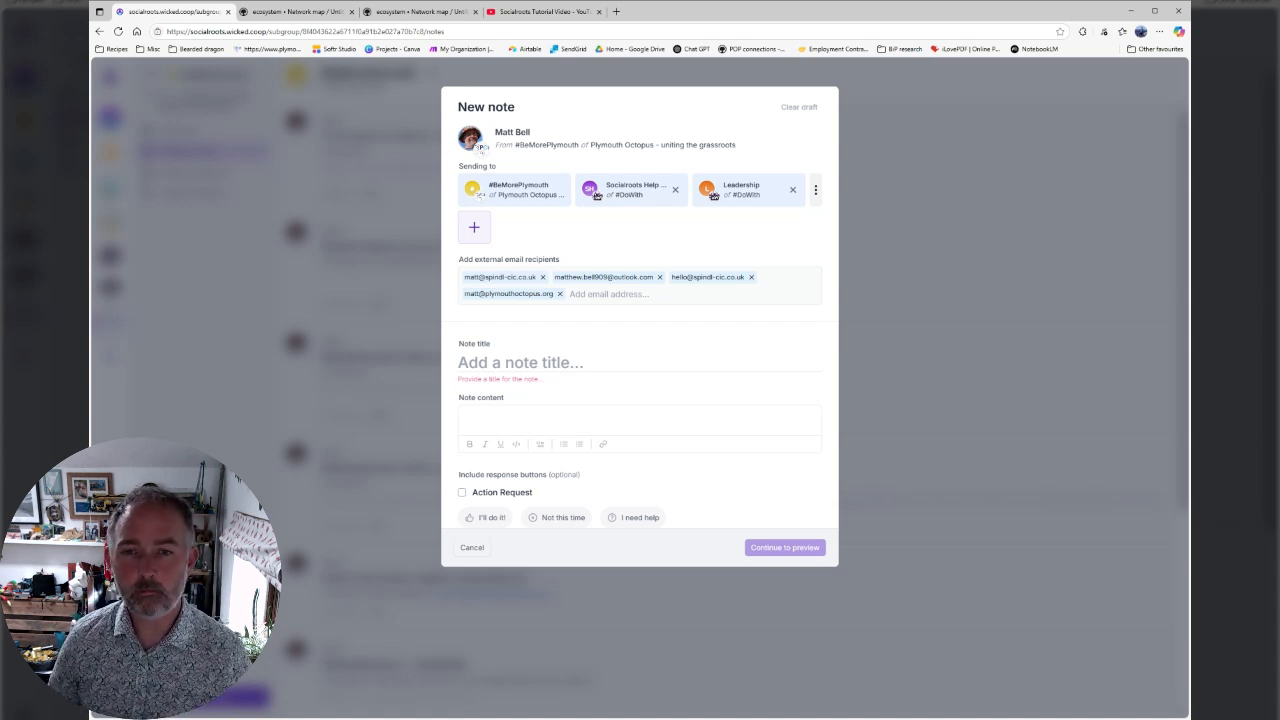
scroll(548, 311, down, 1)
key(Tab)
text(xcb)
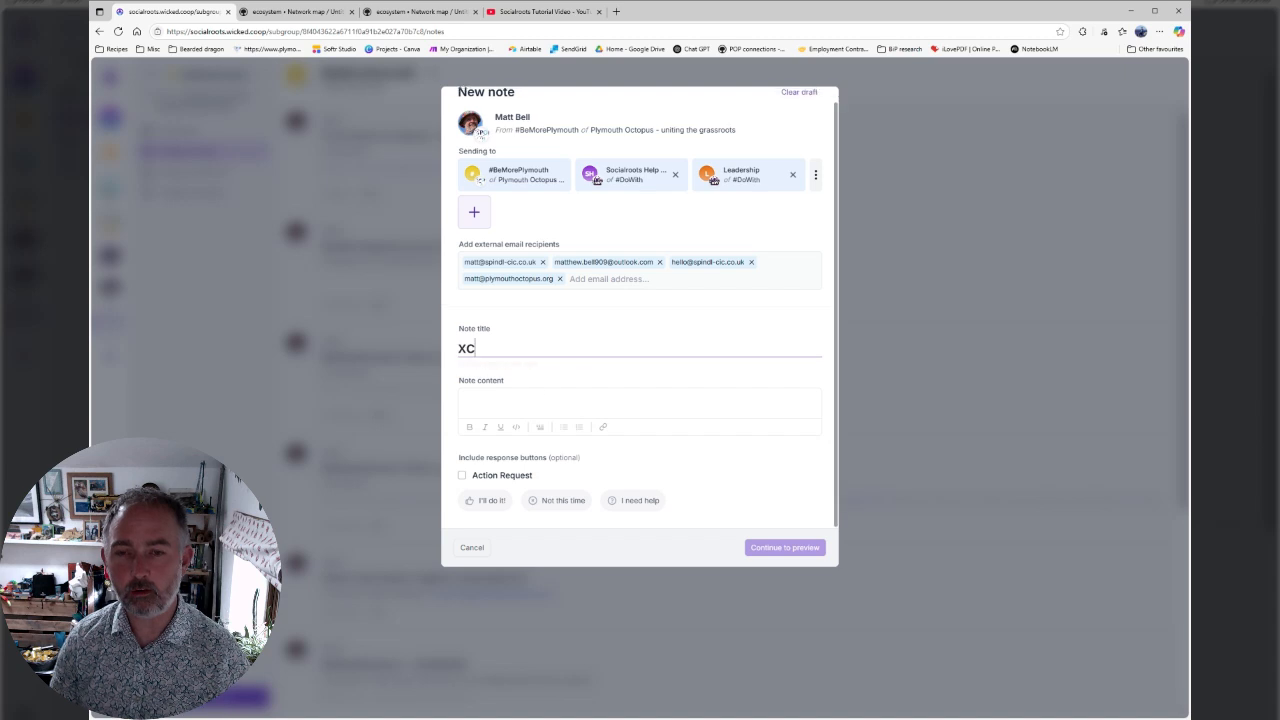
key(Tab)
text(xb)
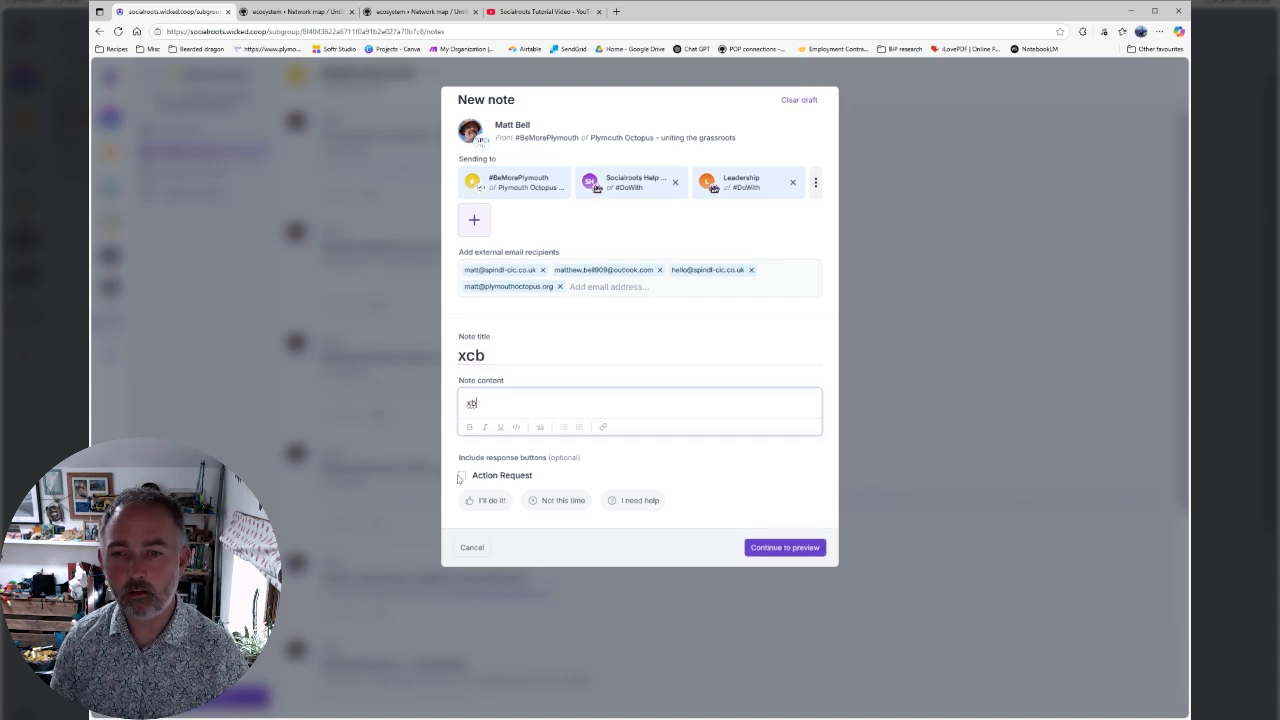
Turn on the Action Request response buttons for the note and select the "Not this time" response
click(461, 476)
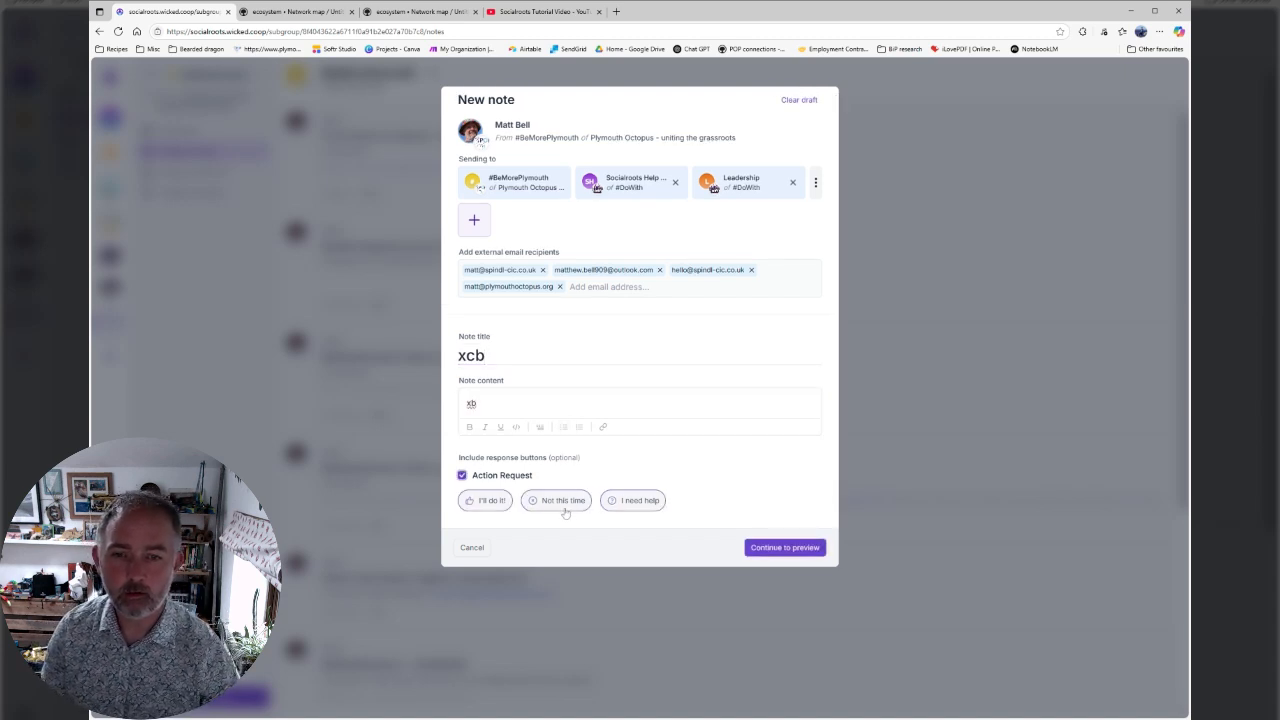
click(566, 508)
click(495, 480)
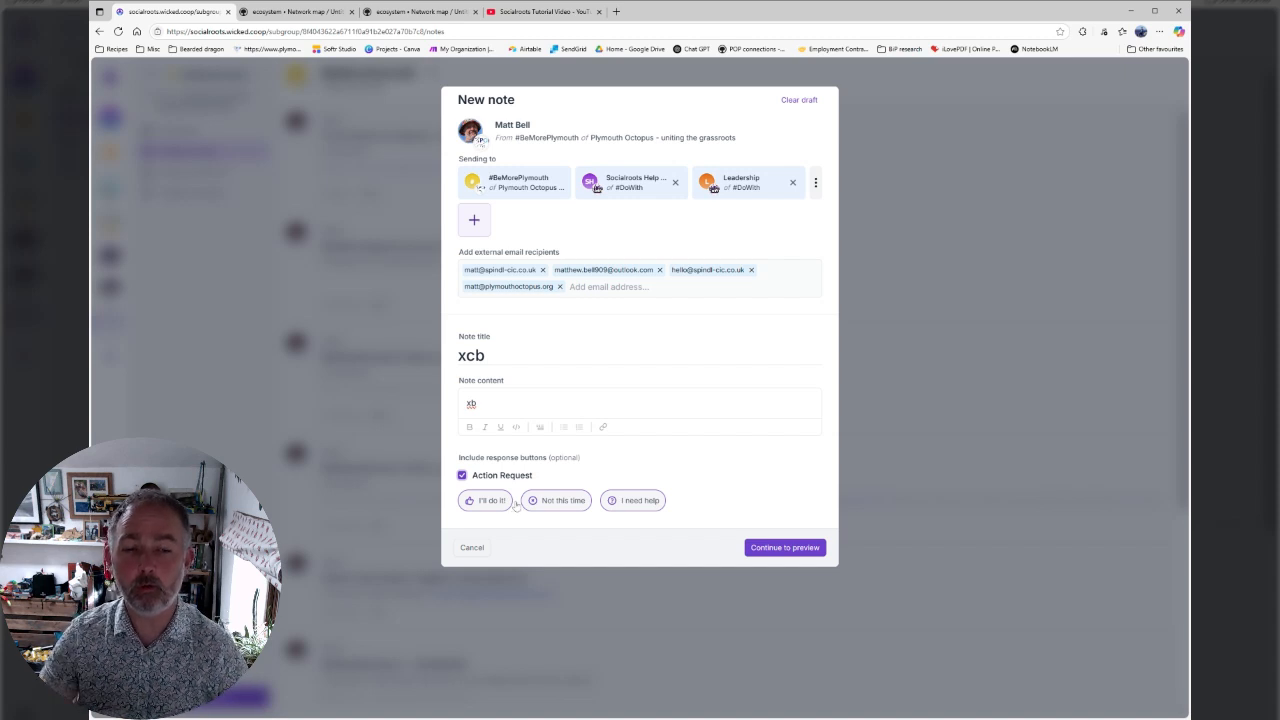
Preview the note and its recipient groups, and close the note without sending it
click(805, 547)
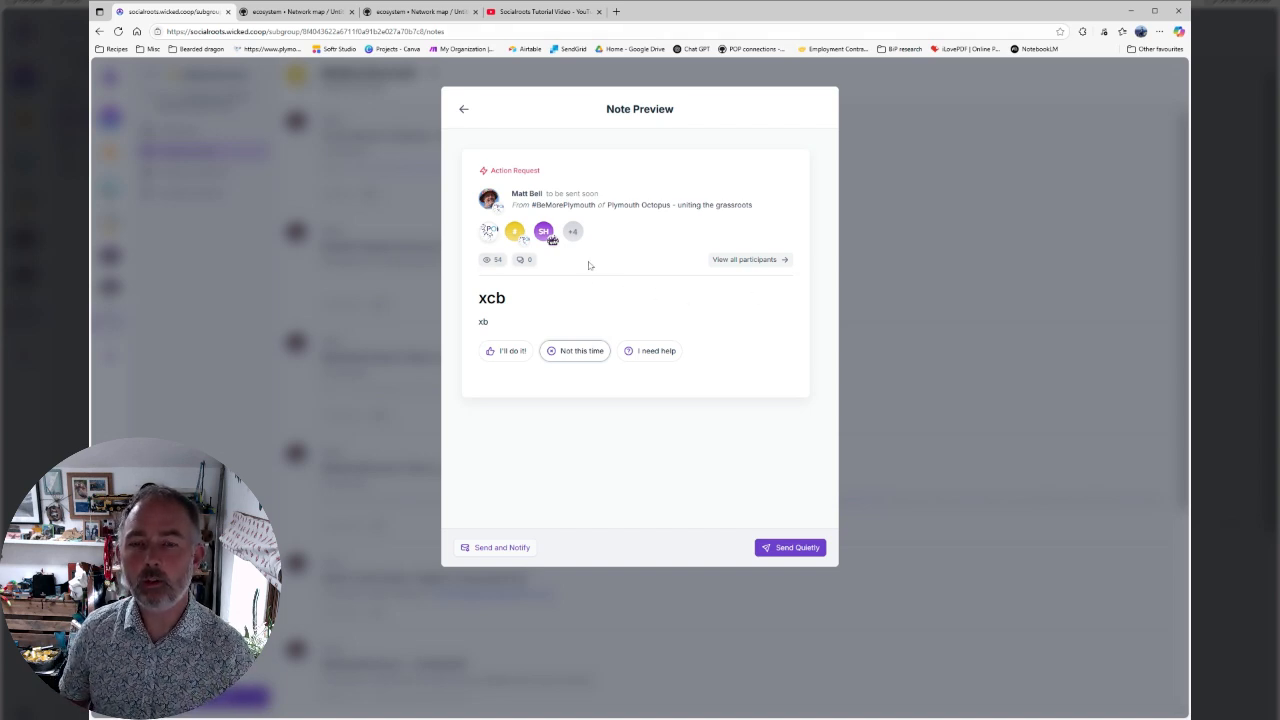
click(572, 232)
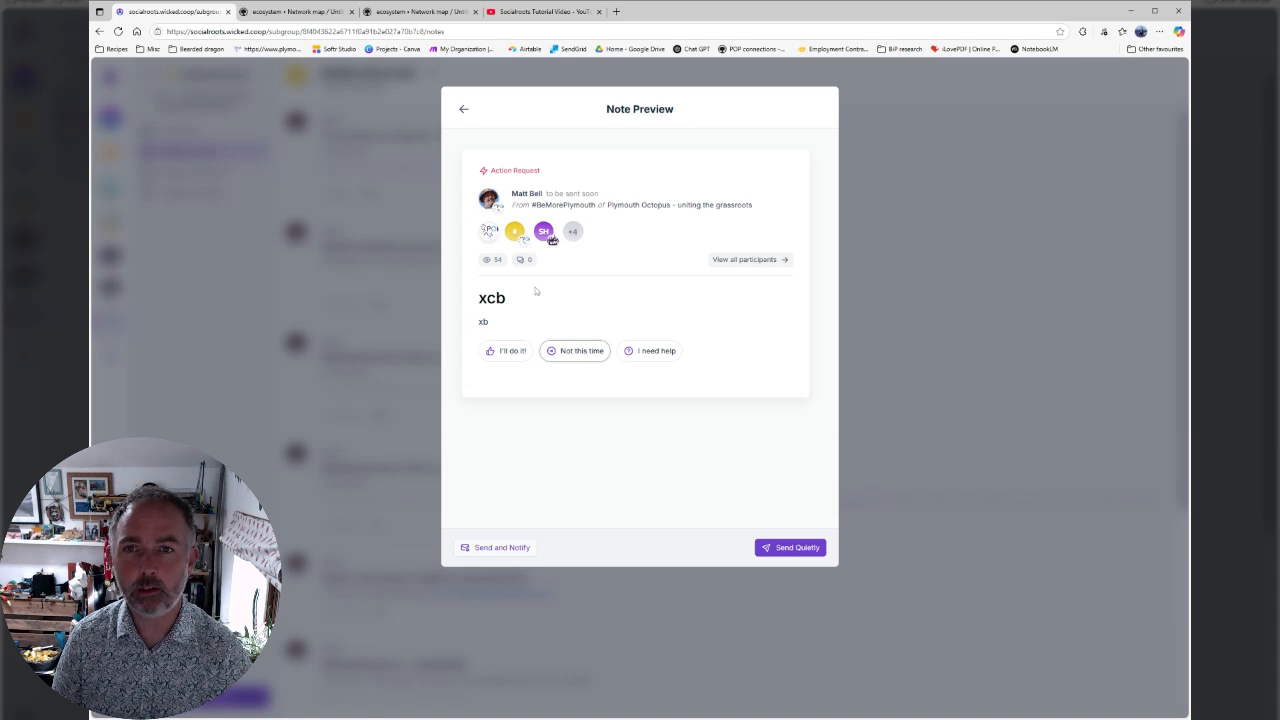
click(463, 109)
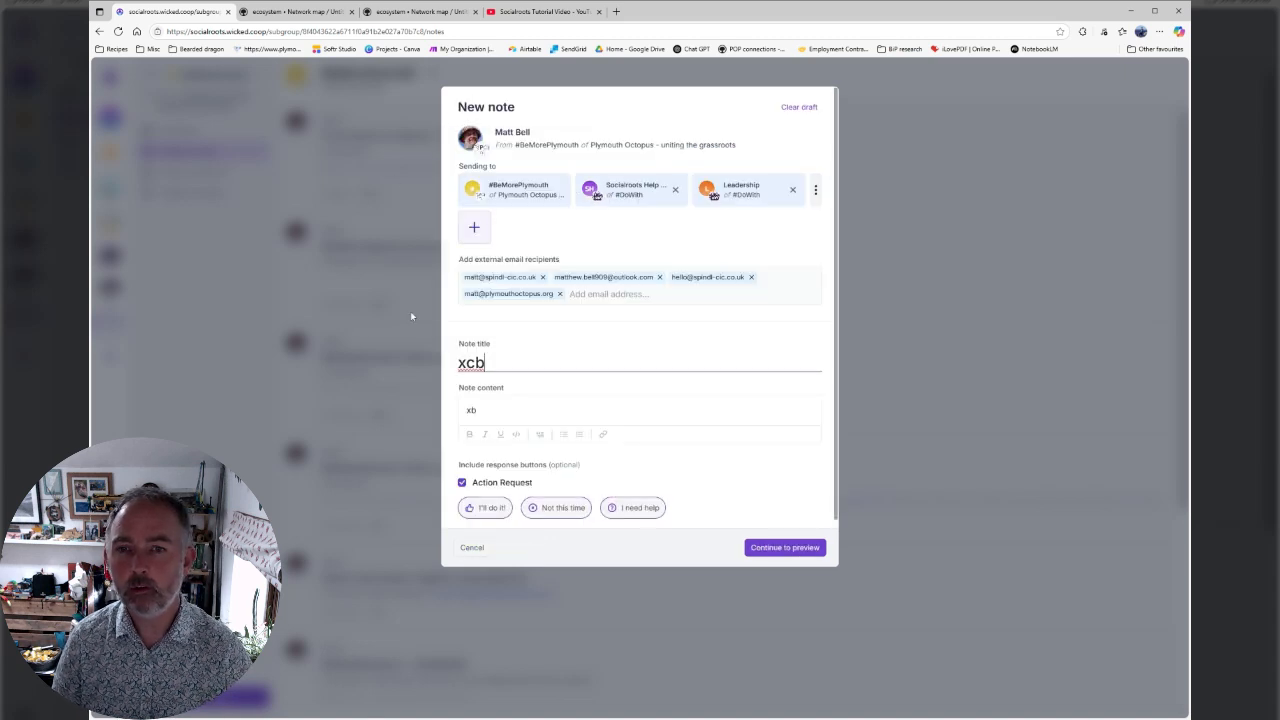
click(472, 548)
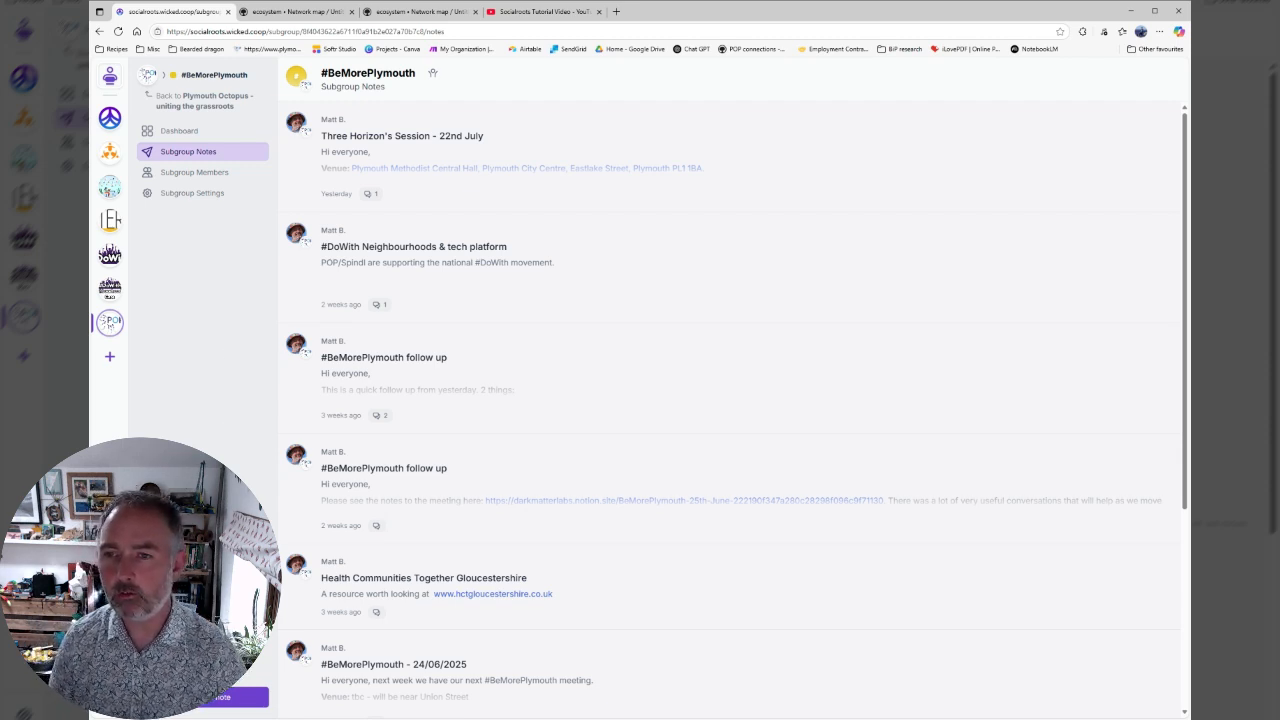
Look at the form for creating a new group, and return to the Plymouth Octopus group without creating one
click(111, 360)
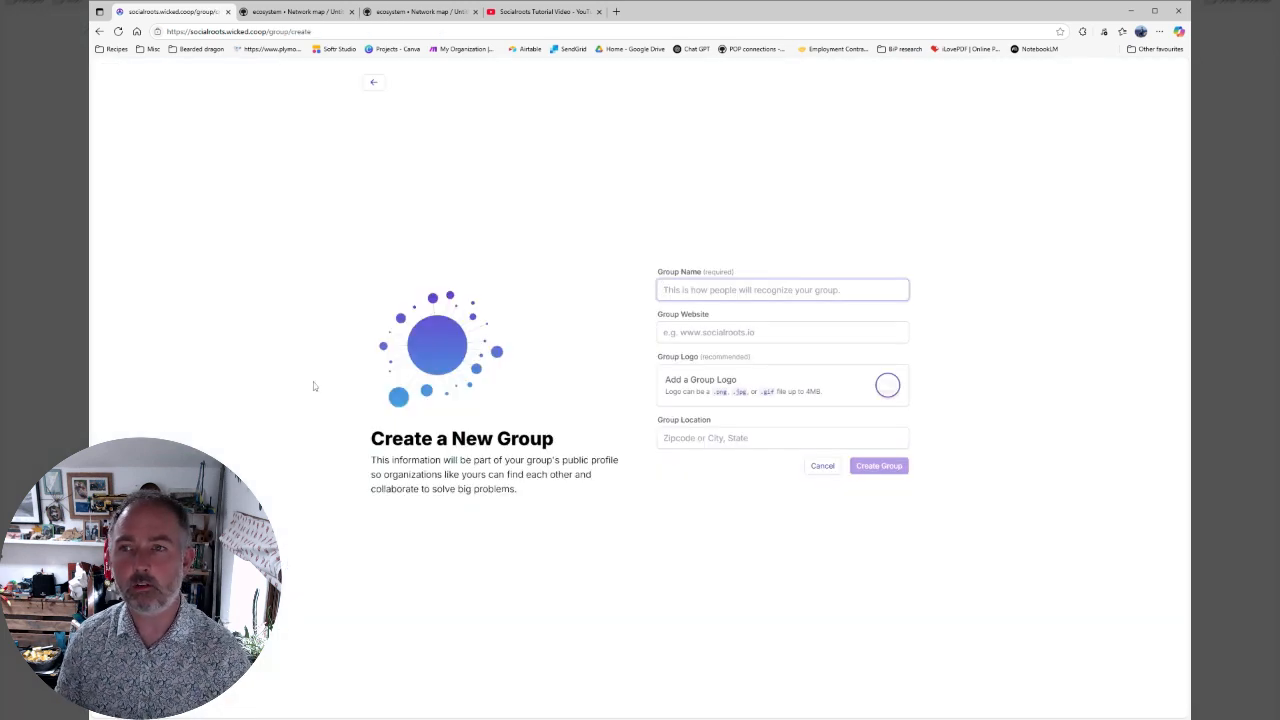
click(369, 80)
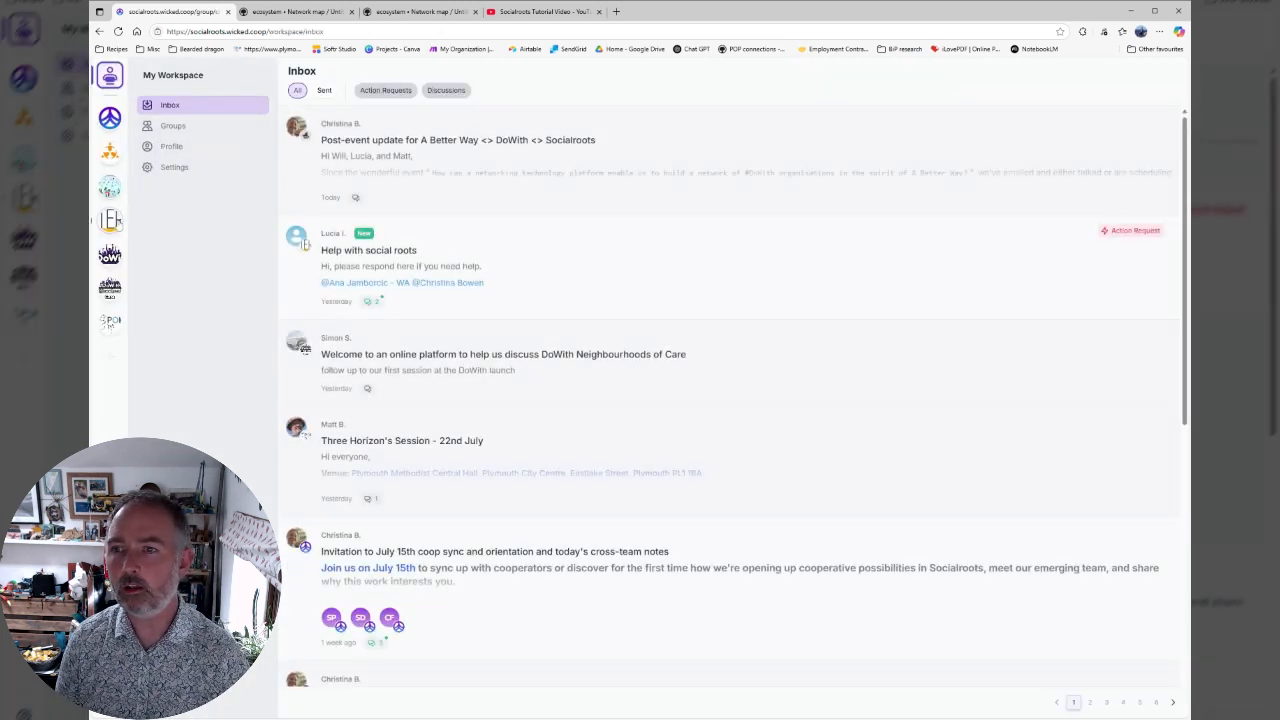
click(110, 321)
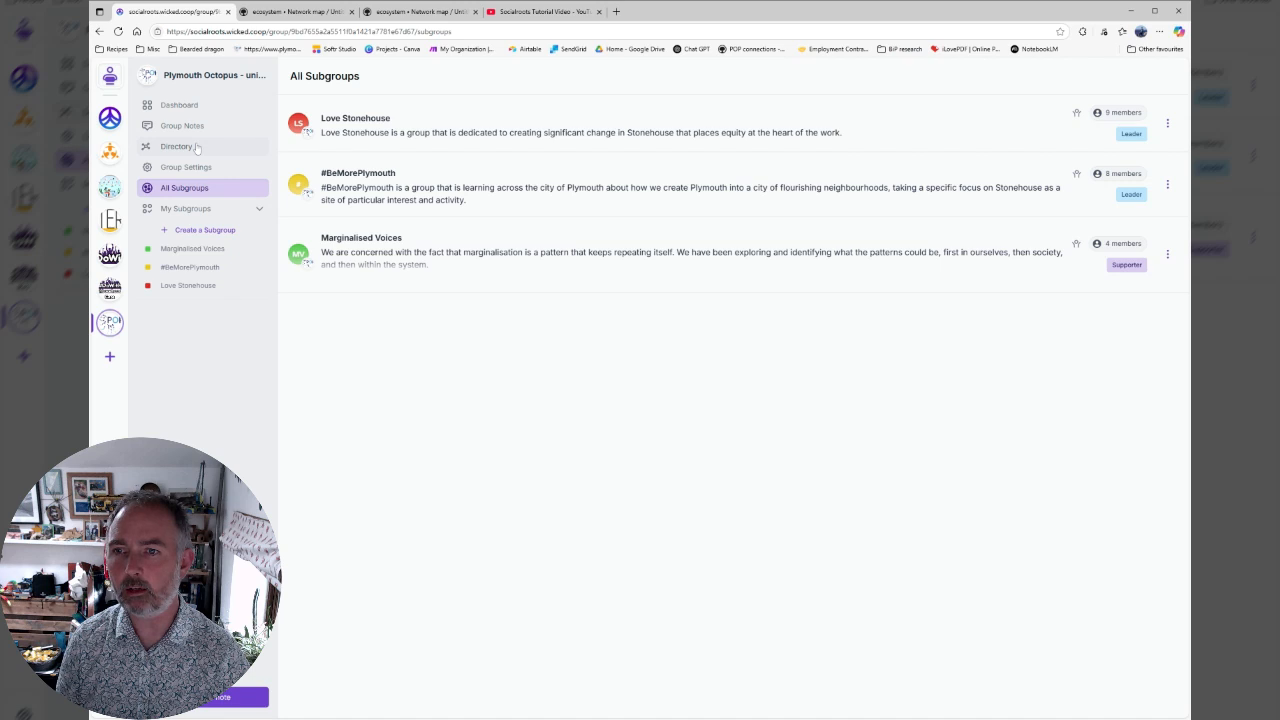
View the #BeMorePlymouth subgroup's notes and the people and organizations in the Plymouth Octopus directory
click(190, 268)
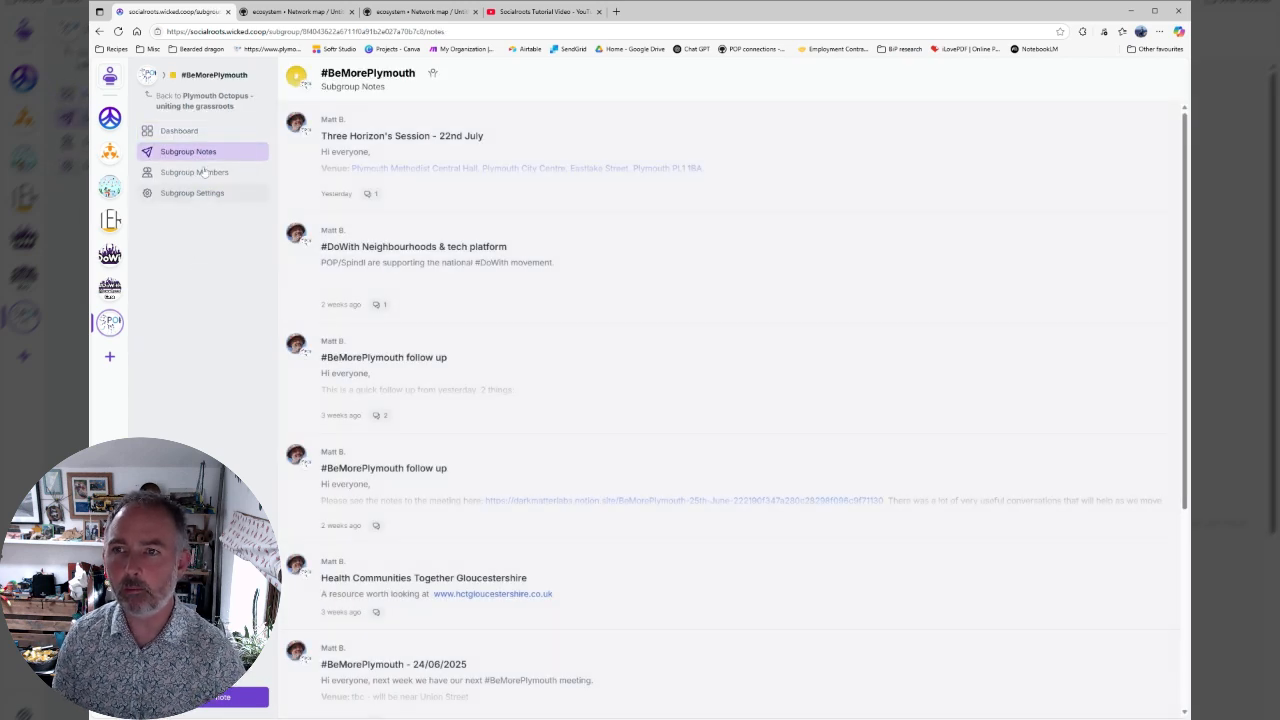
click(157, 102)
click(165, 148)
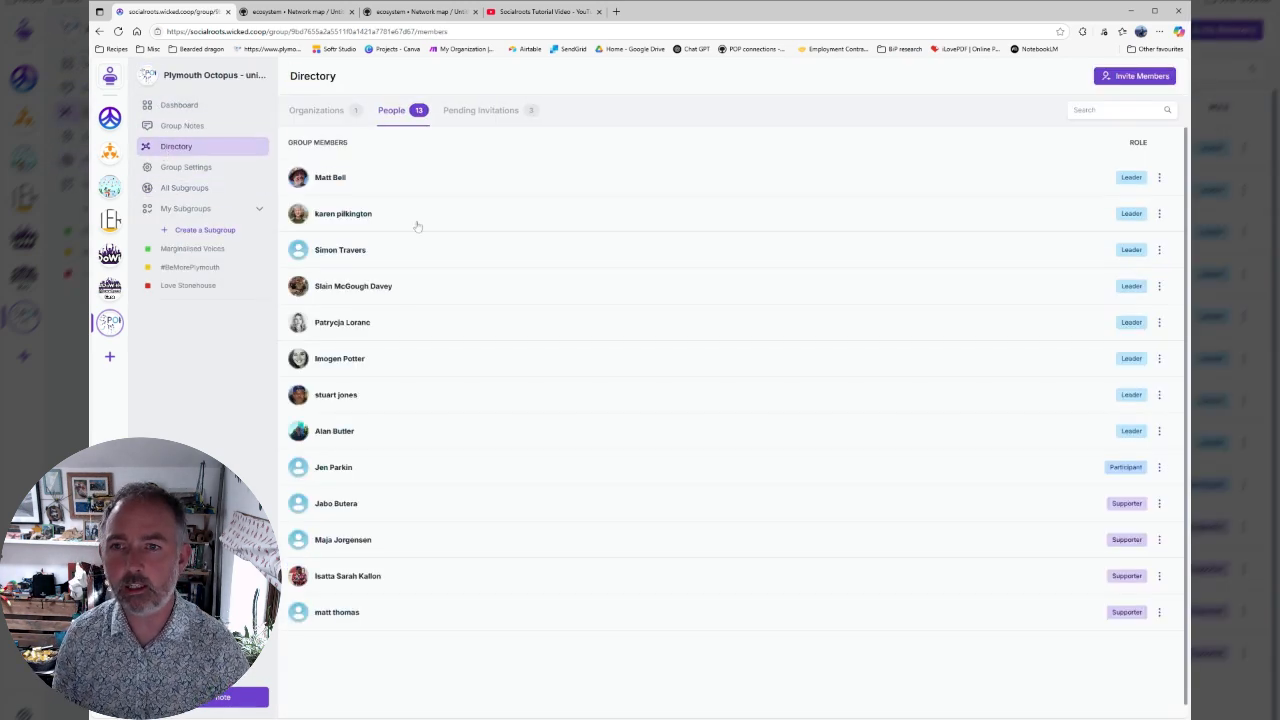
click(318, 110)
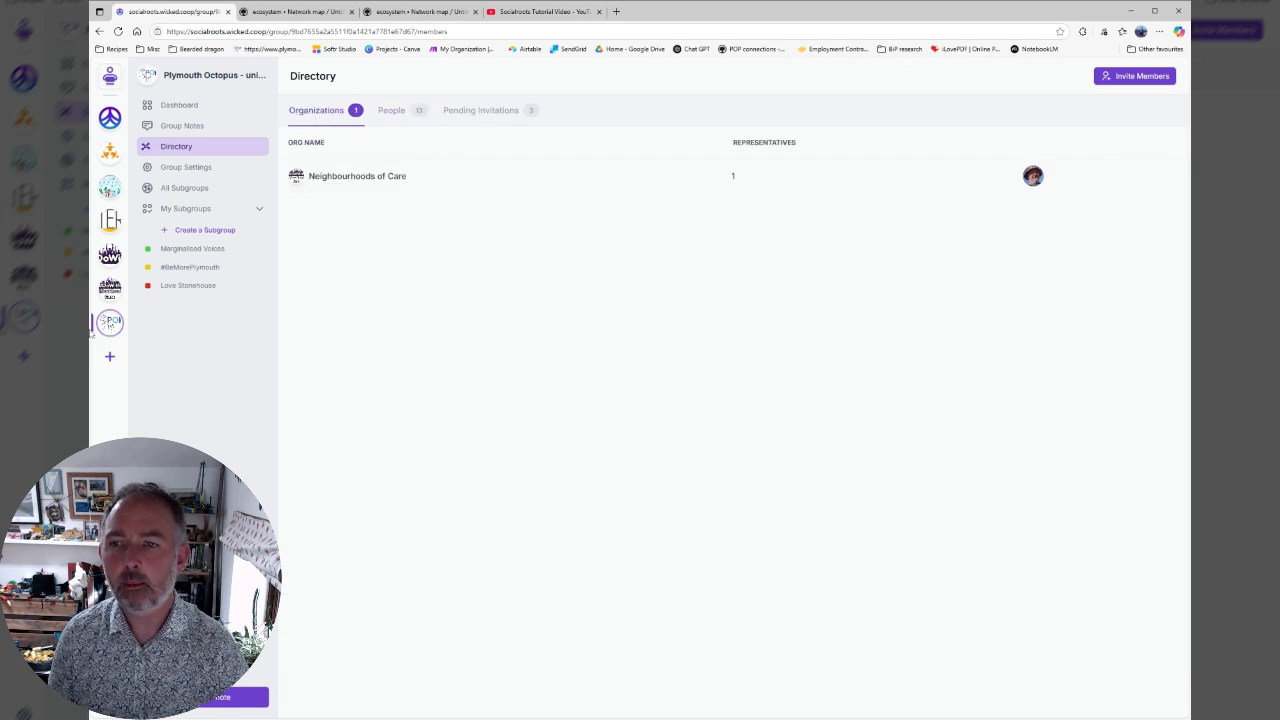
Reopen the new group form, cancel it, and go back to the Plymouth Octopus directory
click(105, 358)
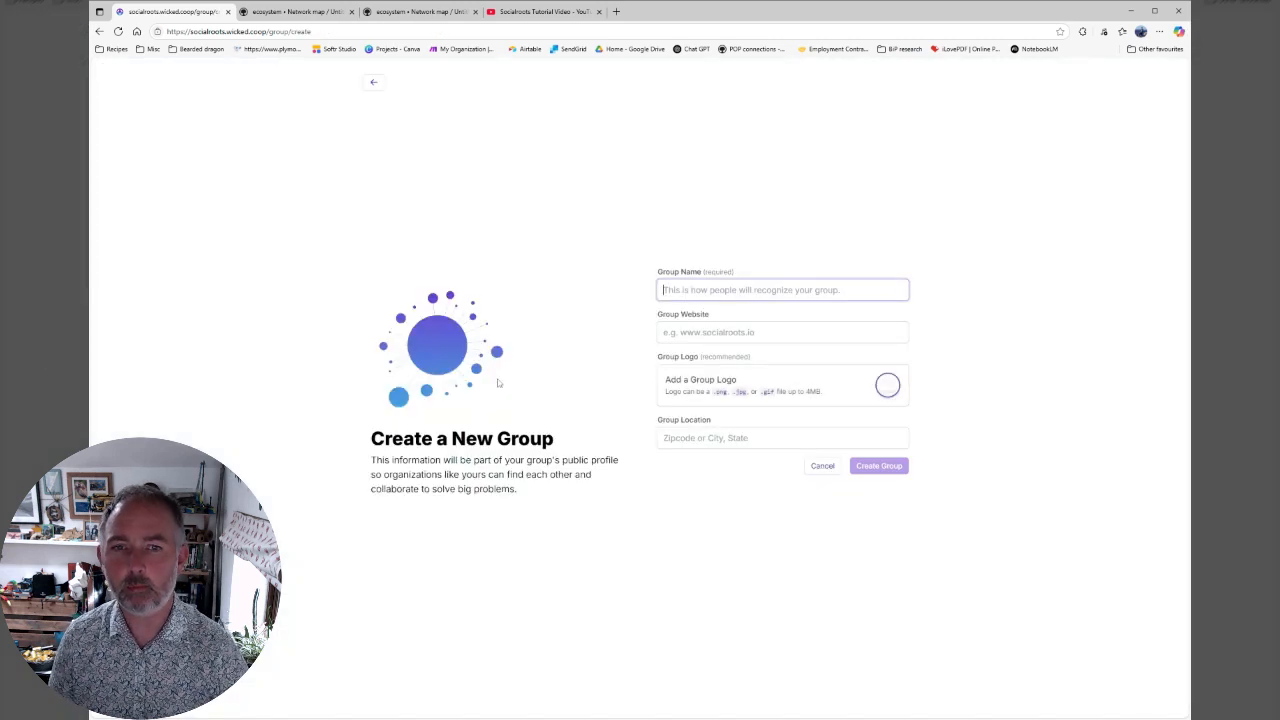
click(822, 466)
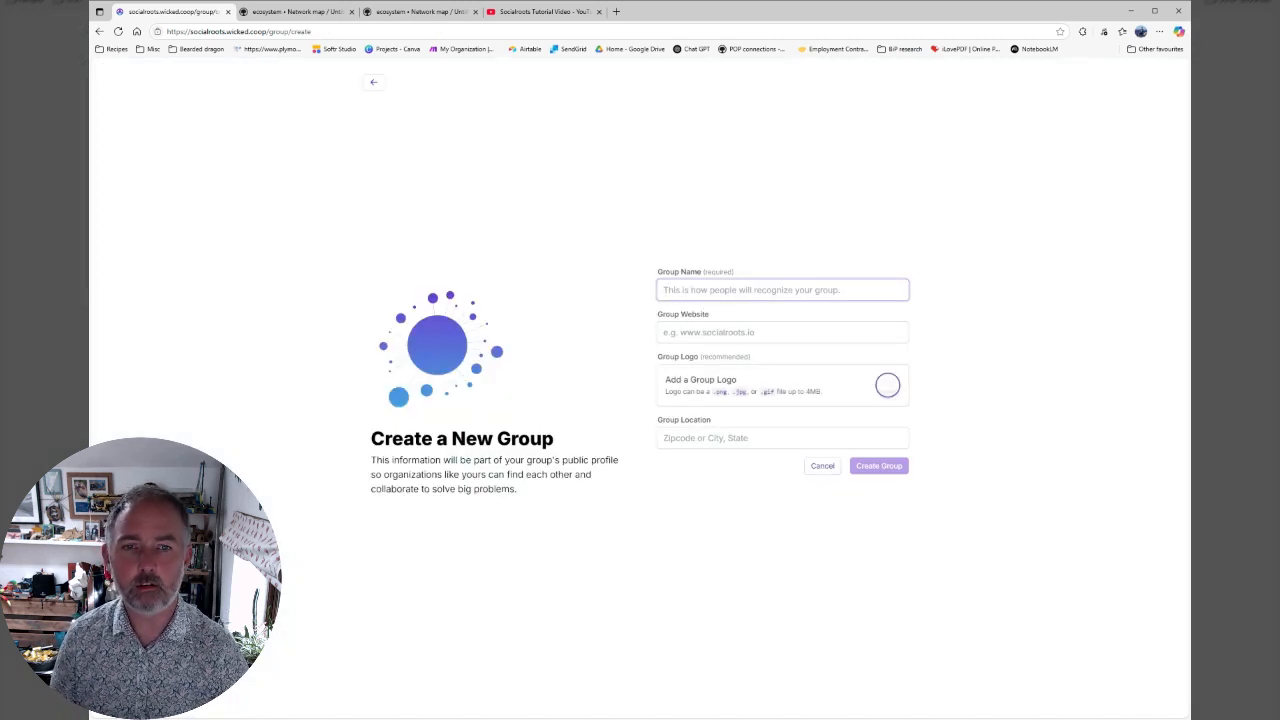
click(822, 480)
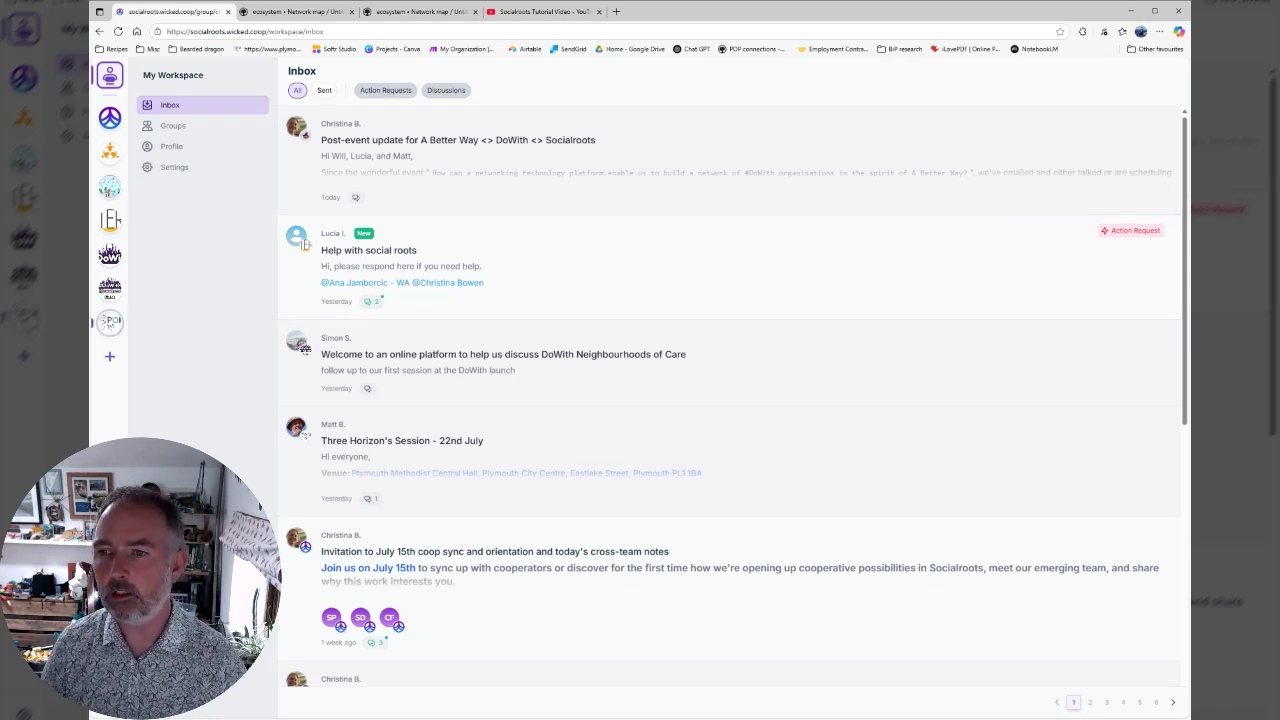
click(110, 322)
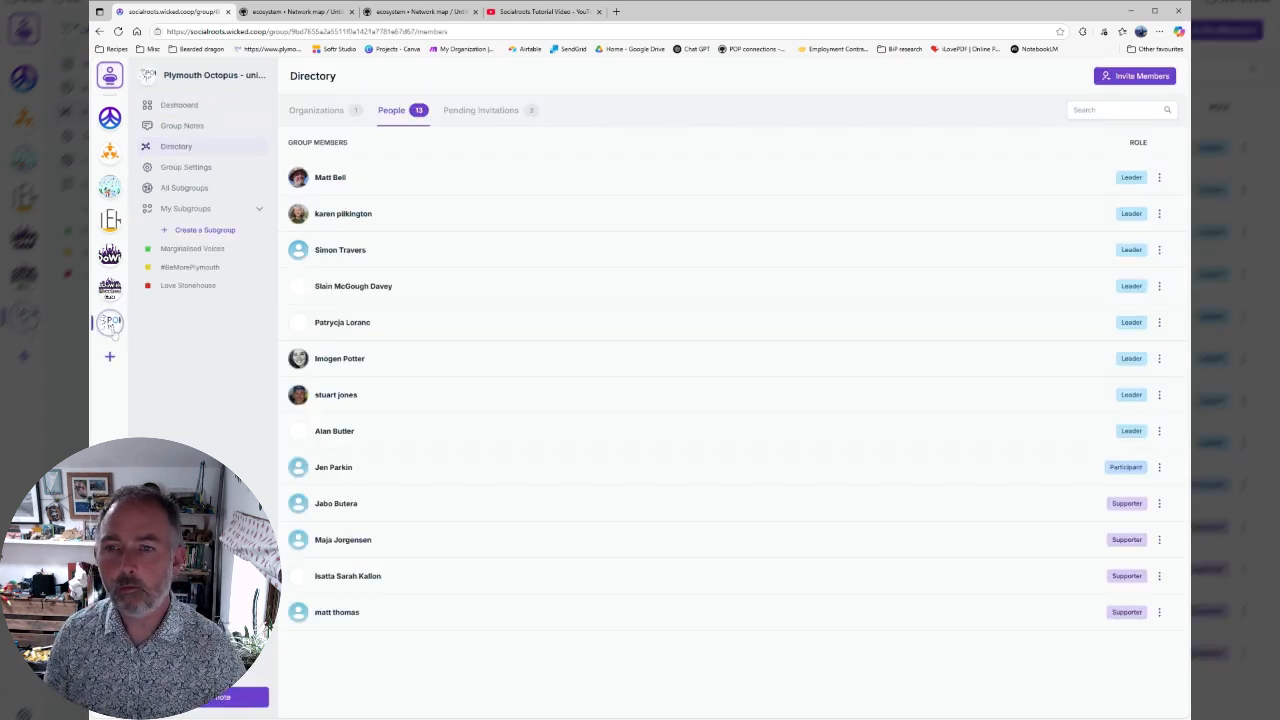
Examine the Network map linked from the group dashboard, shifting its Plymouth Octopus and Neighbourhoods and Places nodes, and return to Socialroots
click(176, 105)
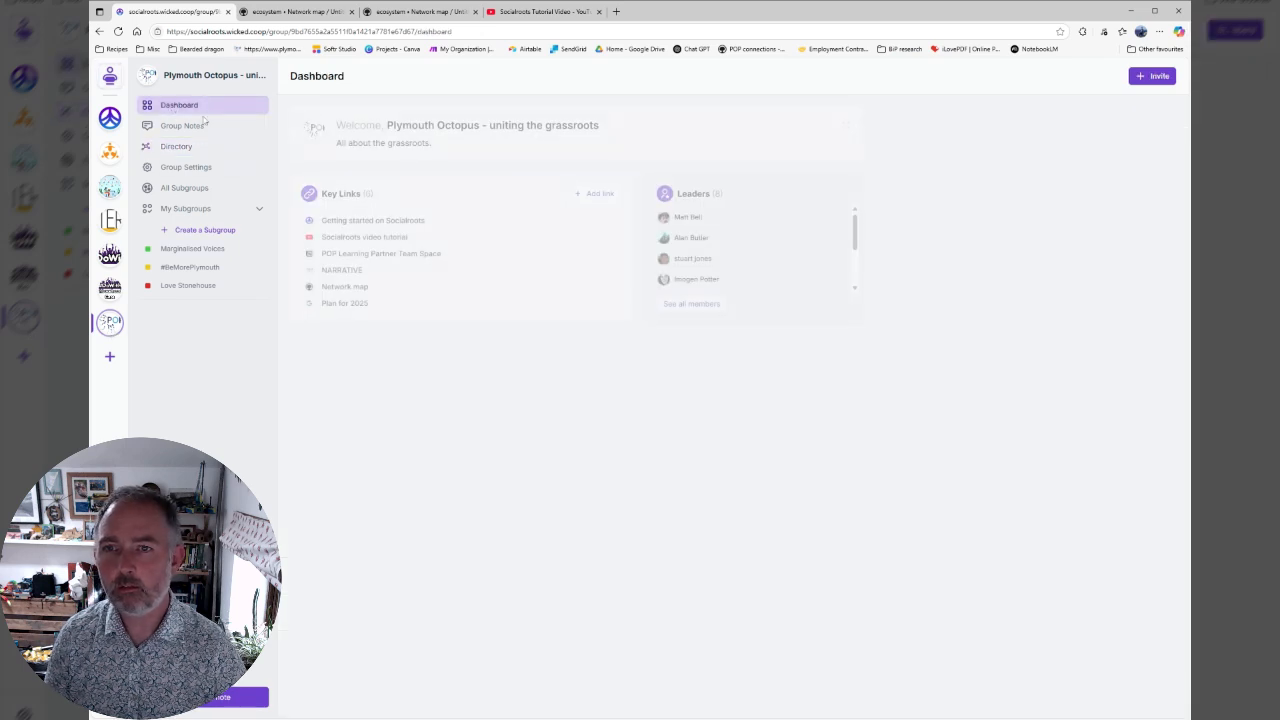
click(341, 288)
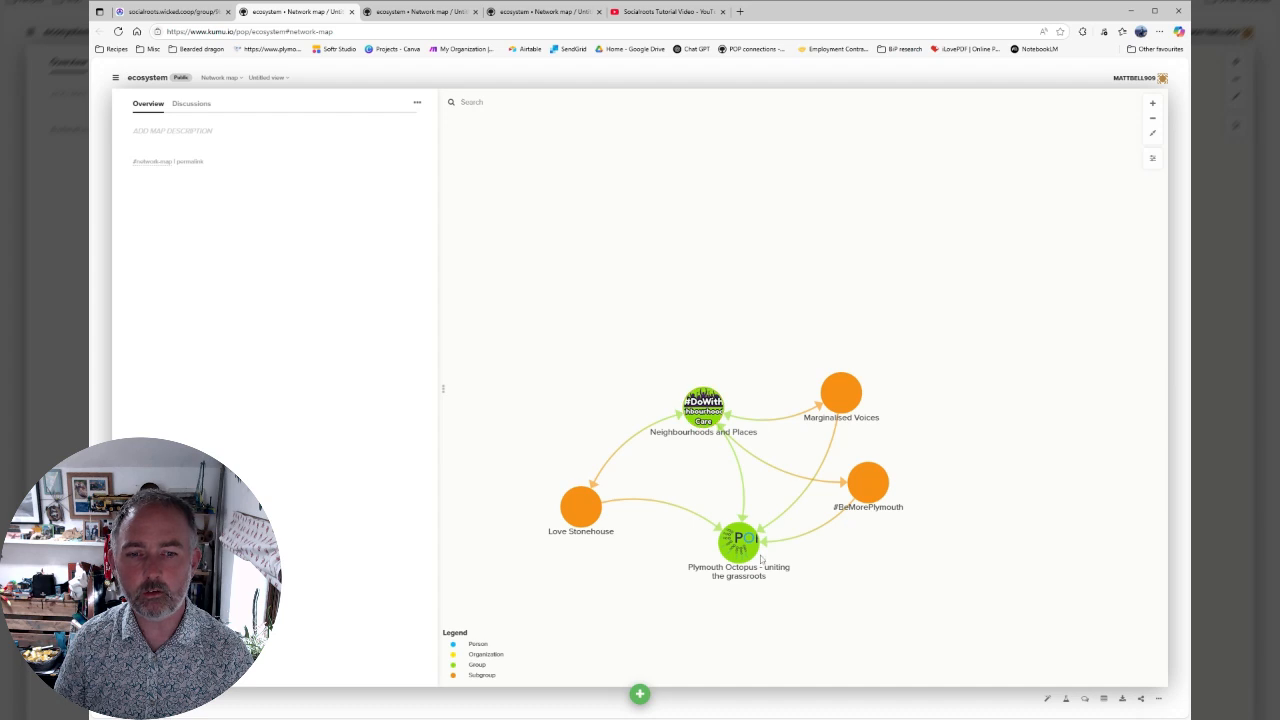
drag(737, 541, 755, 557)
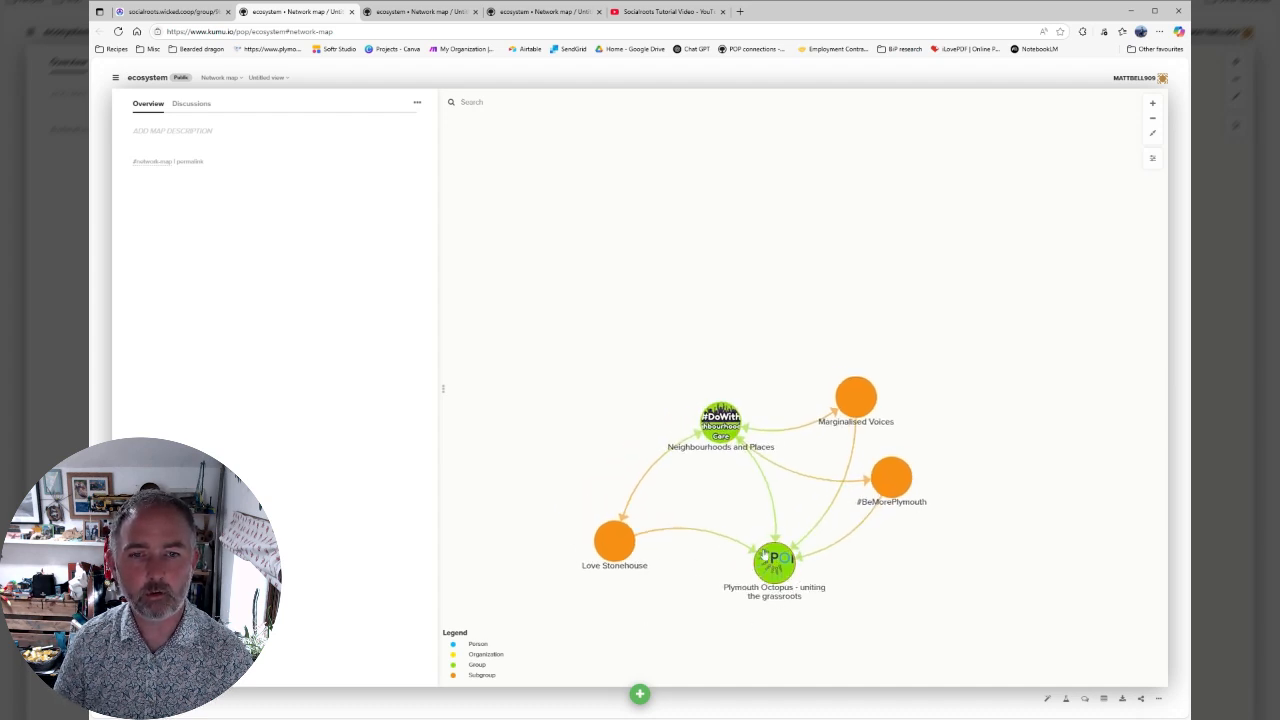
drag(710, 419, 706, 390)
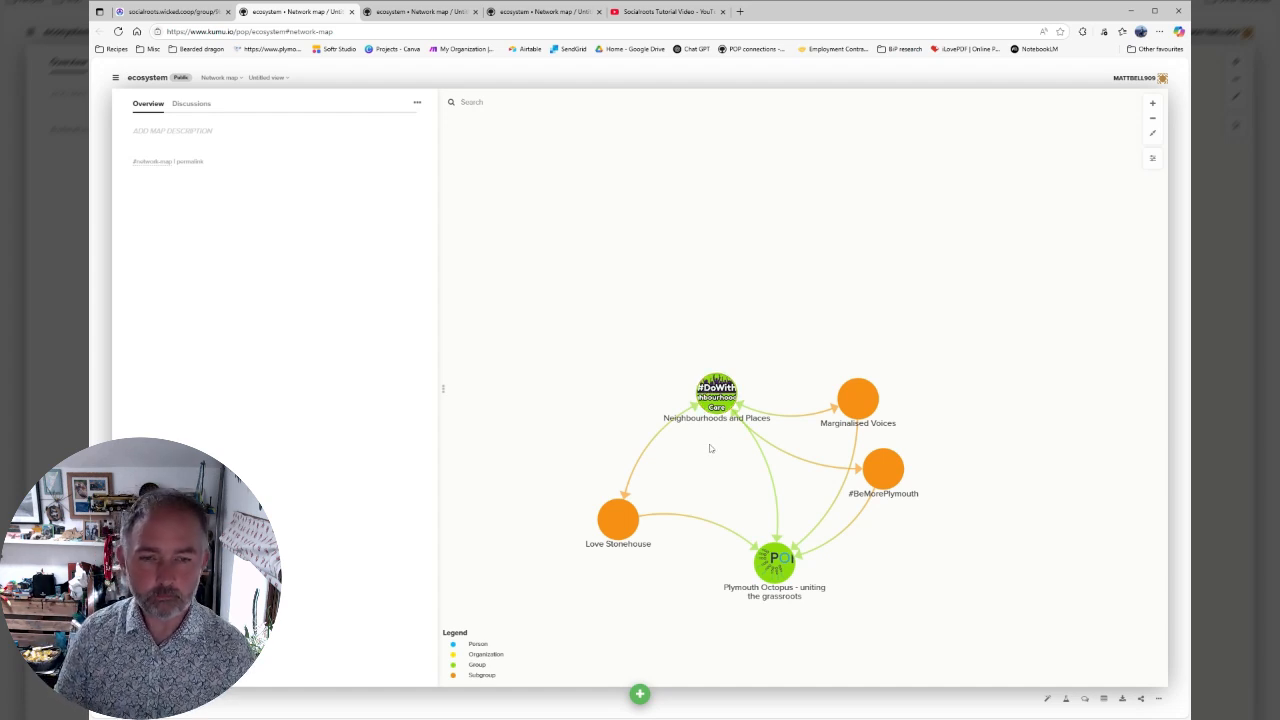
click(155, 12)
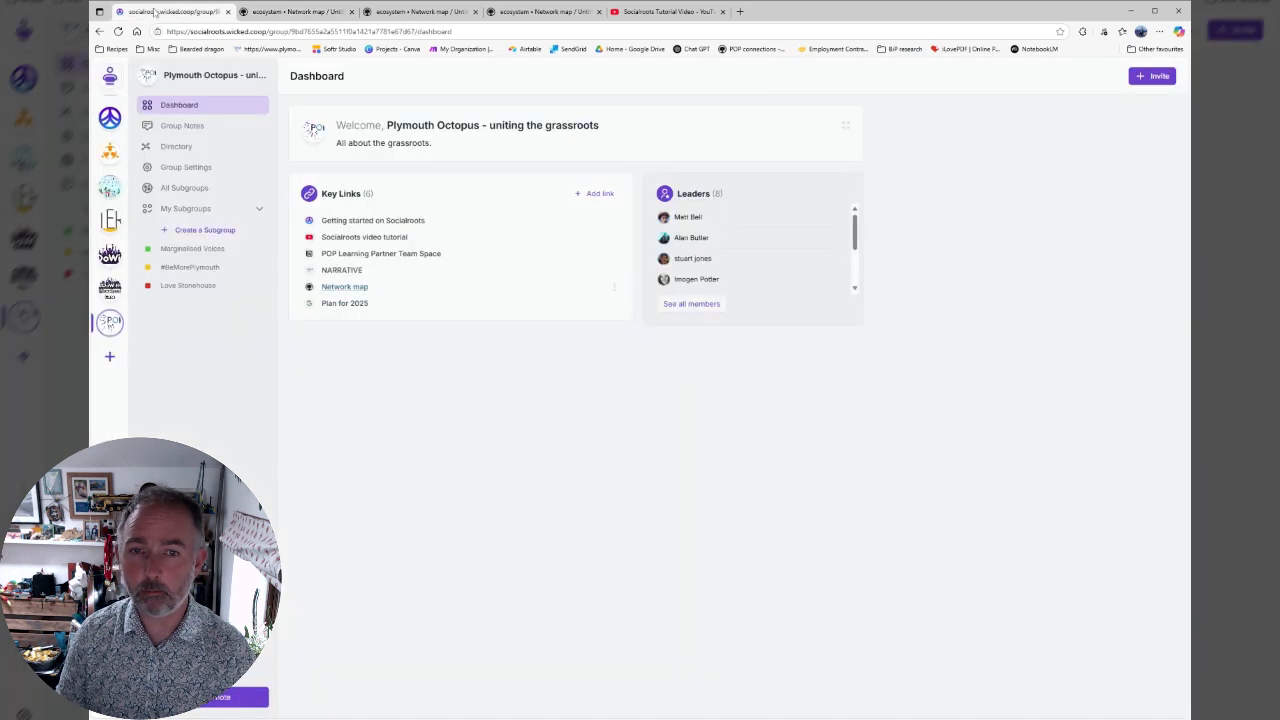